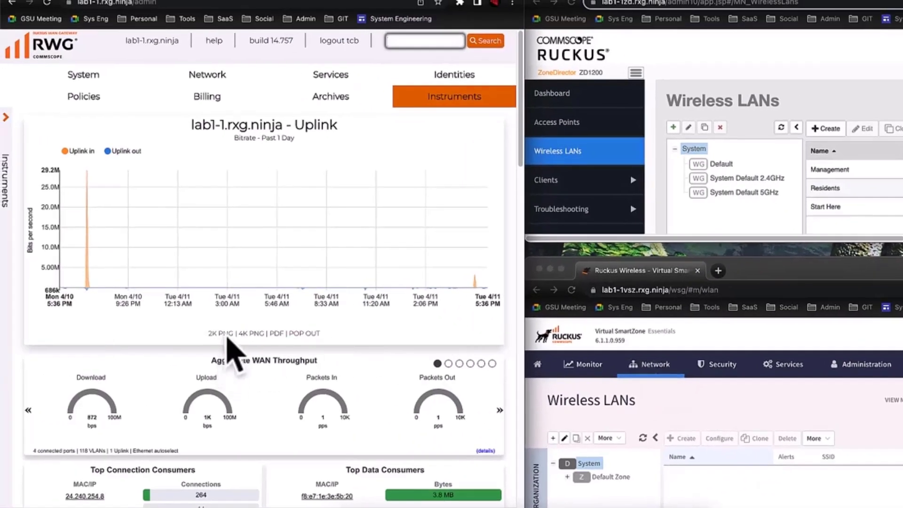
# - Go to the Wireless page and start a new WLAN controller
pyautogui.moveTo(169, 75)
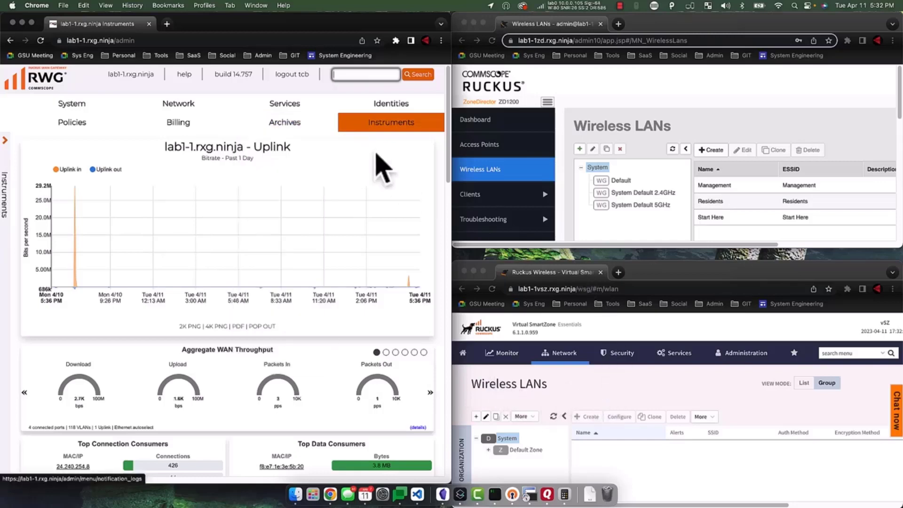
pyautogui.moveTo(198, 117)
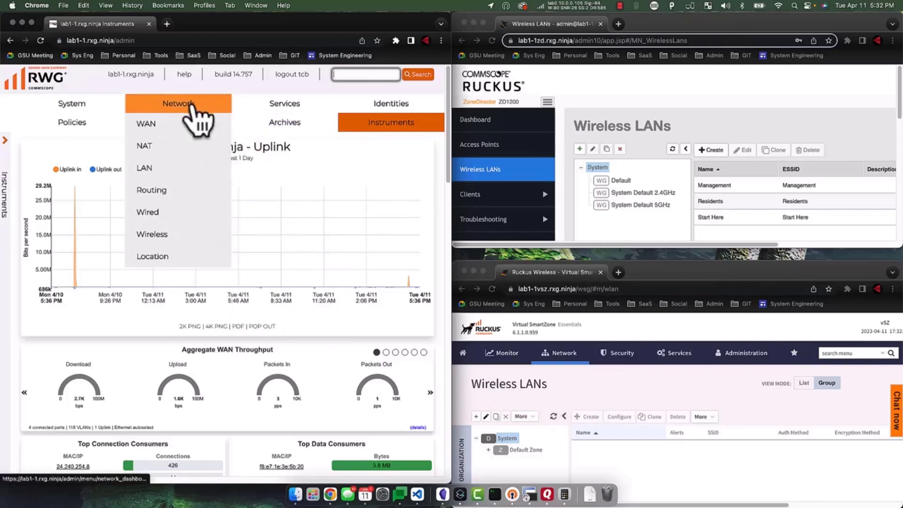
pyautogui.click(152, 235)
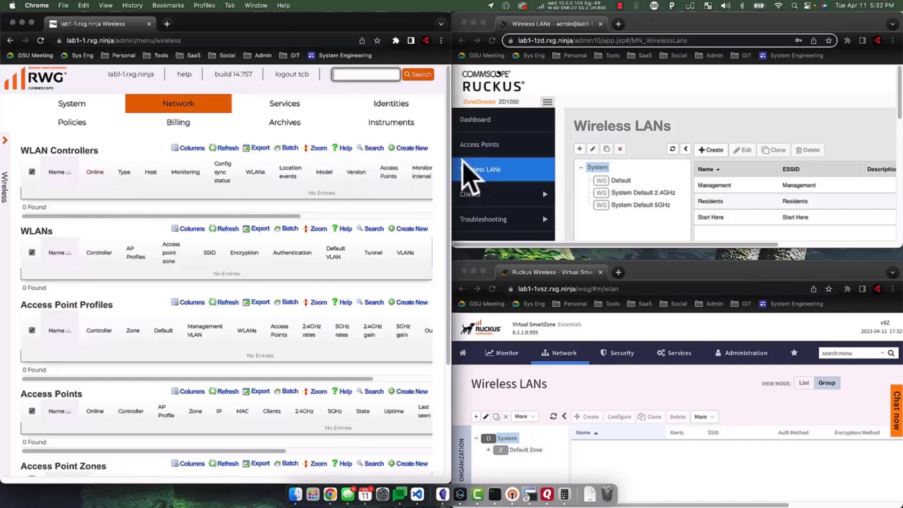
pyautogui.click(411, 148)
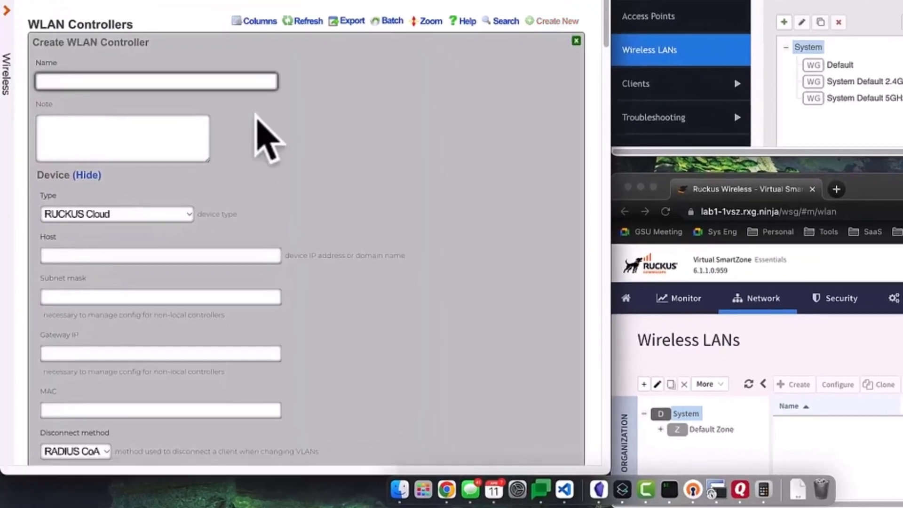
# - Name the controller ZoneDirector and set its type to RUCKUS Unleashed/ZoneDirector
pyautogui.write('Zo')
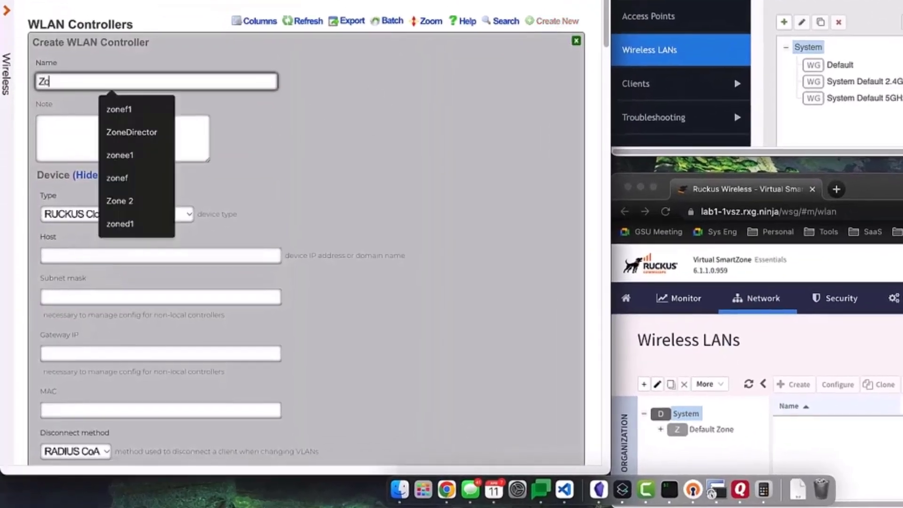
pyautogui.write('ne')
pyautogui.press('Up')
pyautogui.press('Down')
pyautogui.press('Down')
pyautogui.press('Return')
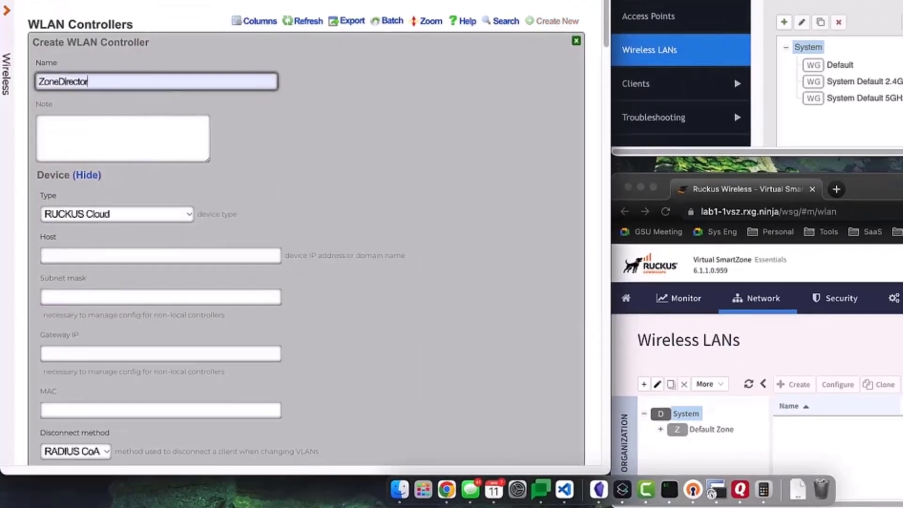
pyautogui.scroll(-4, 254, 165)
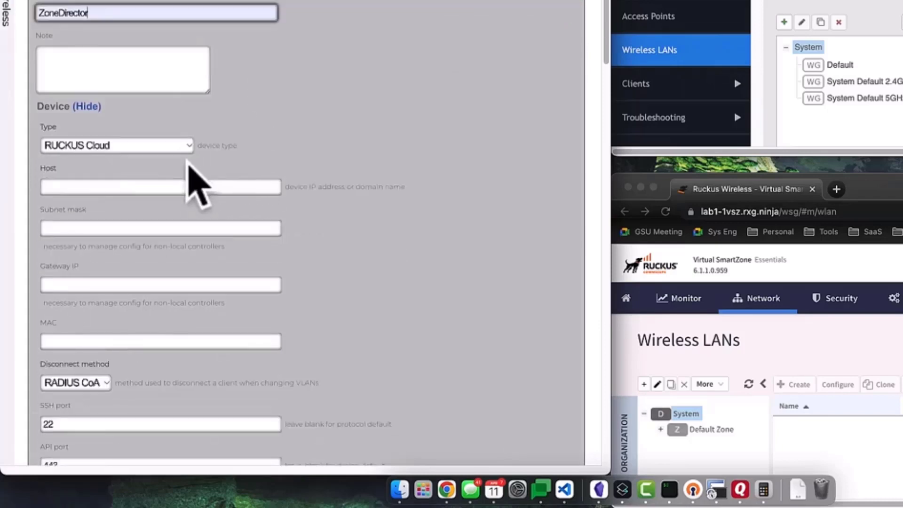
pyautogui.click(151, 128)
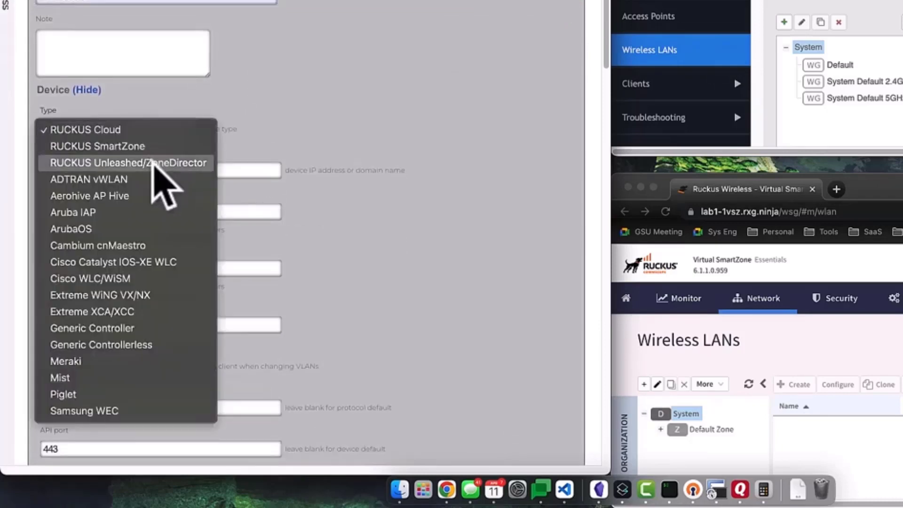
pyautogui.press('Escape')
pyautogui.press('Down')
pyautogui.scroll(-12, 161, 179)
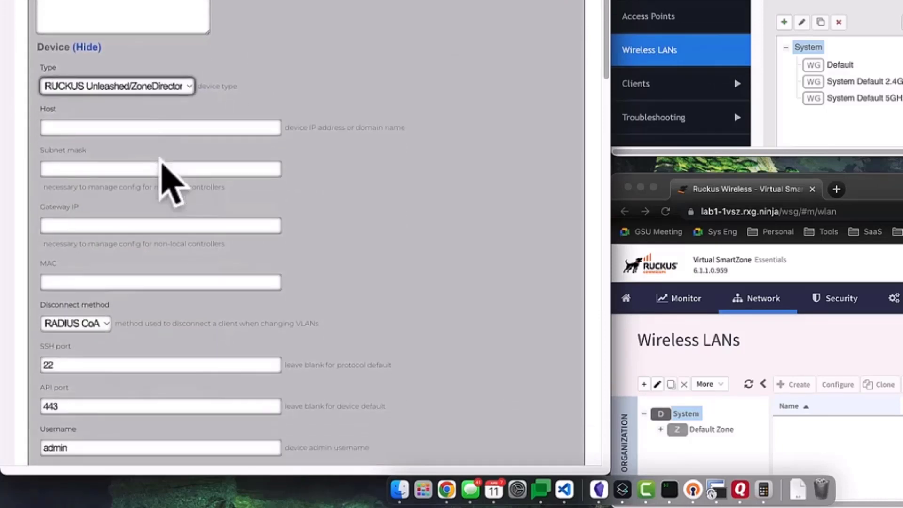
pyautogui.scroll(6, 112, 125)
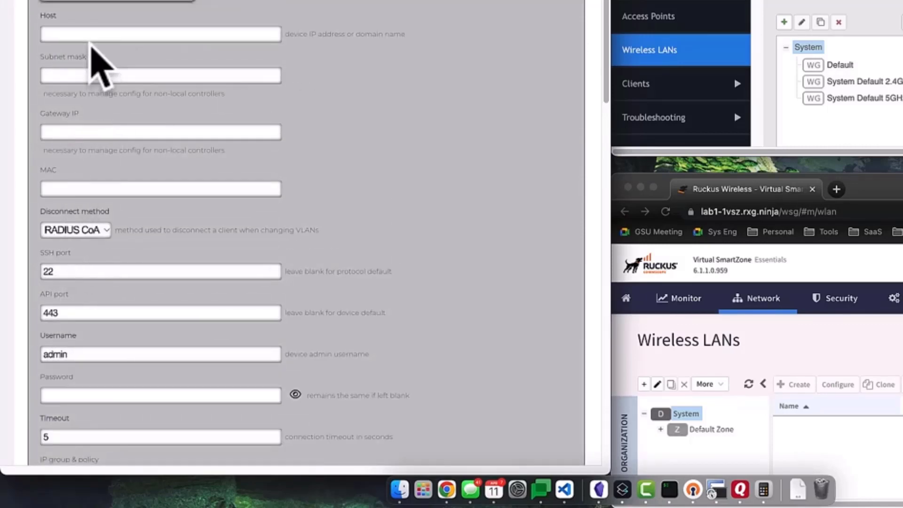
# - Enter 192.168.5.14 as the controller's host address
pyautogui.click(89, 35)
pyautogui.write('192')
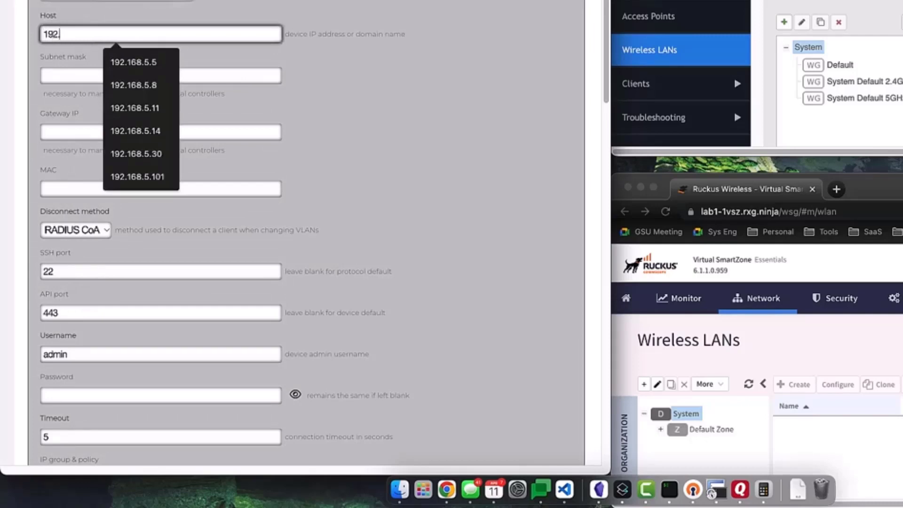
pyautogui.write('.03')
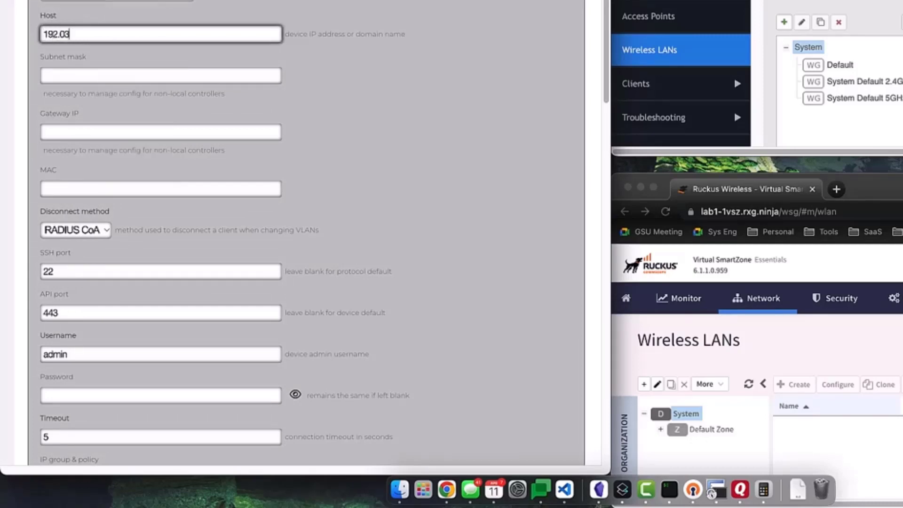
pyautogui.press('BackSpace')
pyautogui.press('BackSpace')
pyautogui.write('168.5.14')
pyautogui.press('Tab')
# - Change the API port from 443 to 22
pyautogui.scroll(-3, 151, 141)
pyautogui.scroll(-1, 141, 174)
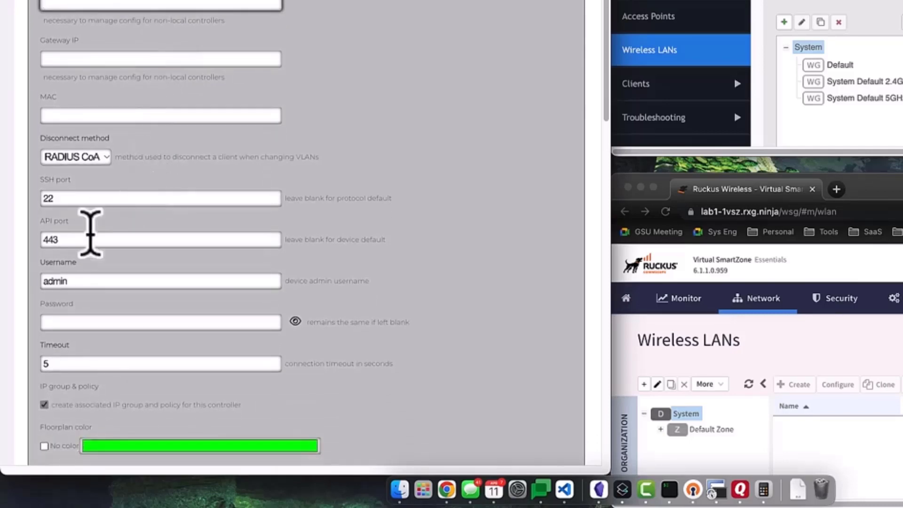
pyautogui.click(76, 240)
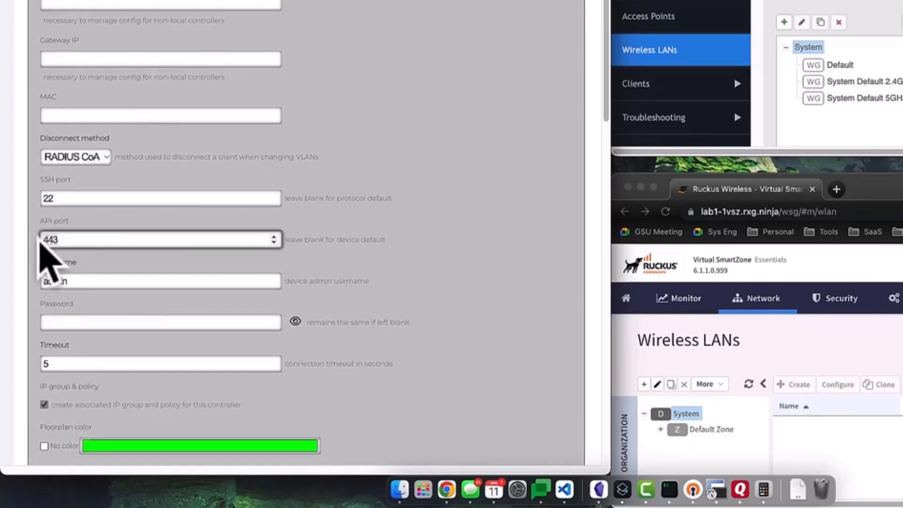
pyautogui.press('BackSpace')
pyautogui.press('BackSpace')
pyautogui.press('BackSpace')
pyautogui.write('22')
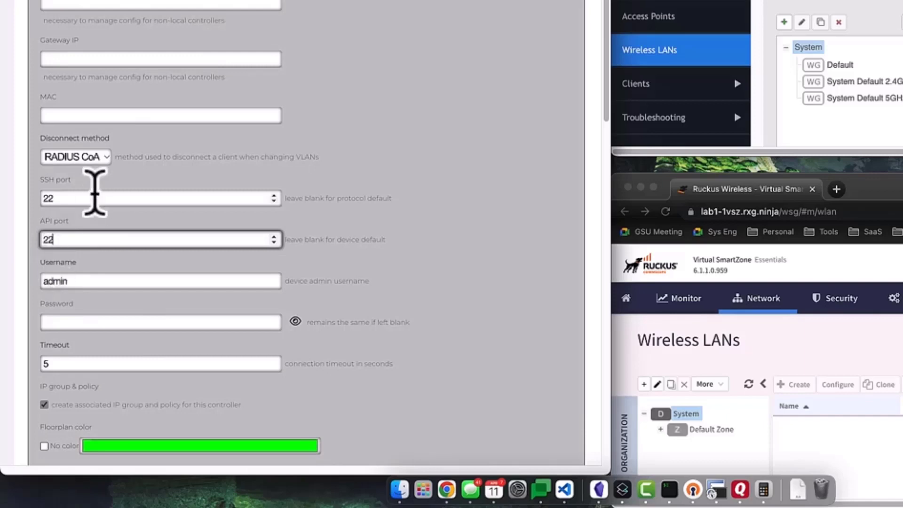
# - Fill the admin password field with the saved controller password
pyautogui.scroll(-3, 37, 294)
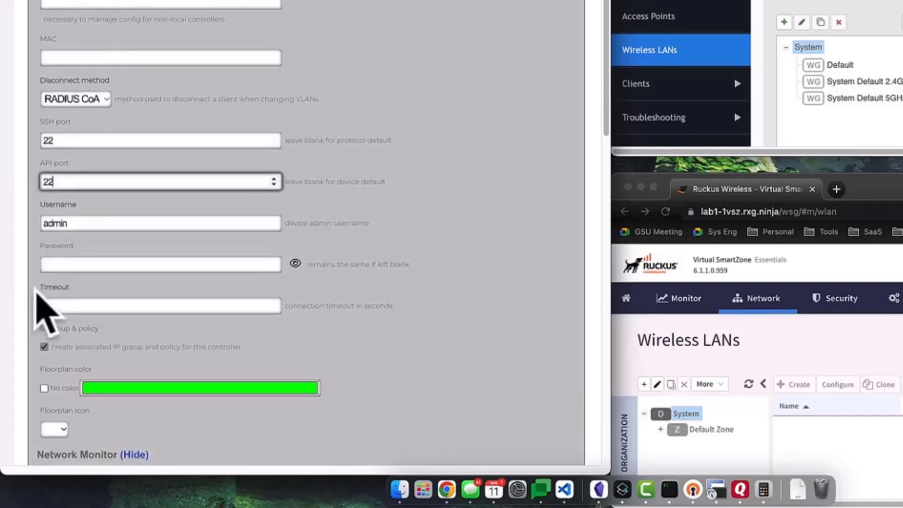
pyautogui.click(64, 266)
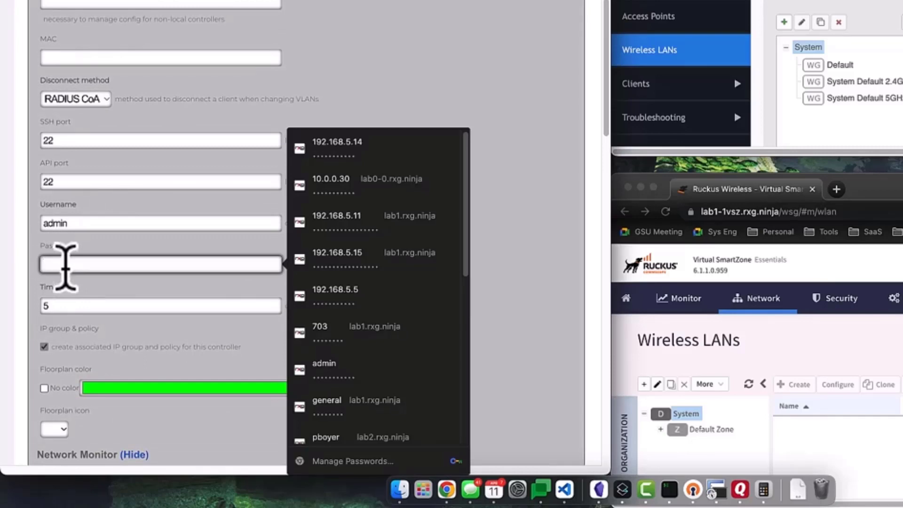
pyautogui.press('Escape')
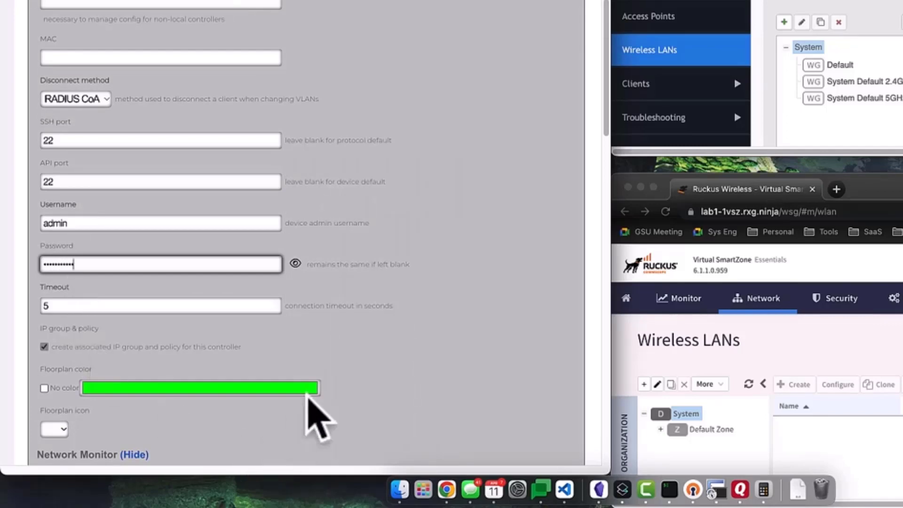
pyautogui.click(389, 369)
pyautogui.scroll(-5, 391, 372)
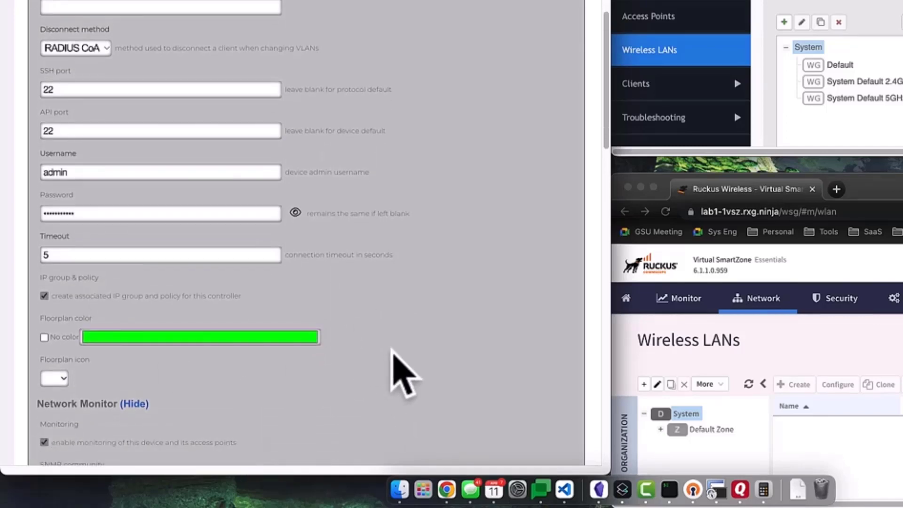
pyautogui.scroll(-15, 392, 356)
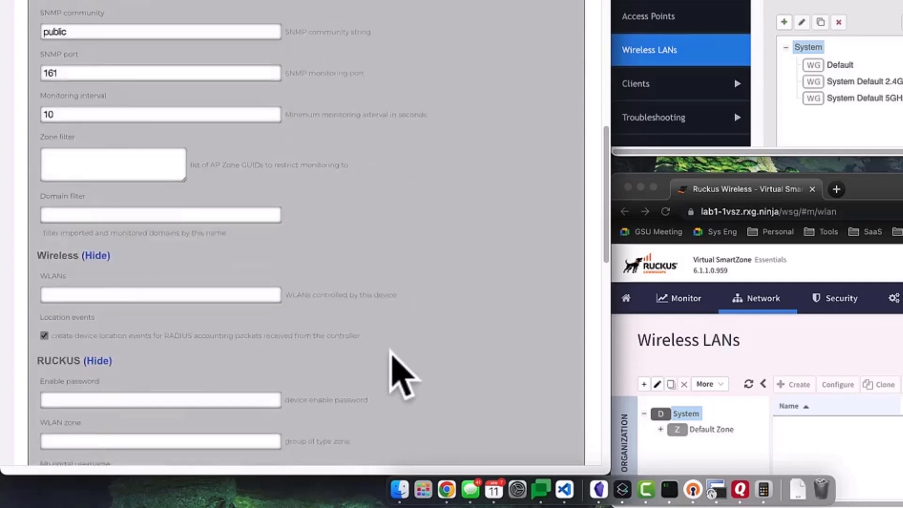
pyautogui.scroll(-3, 390, 372)
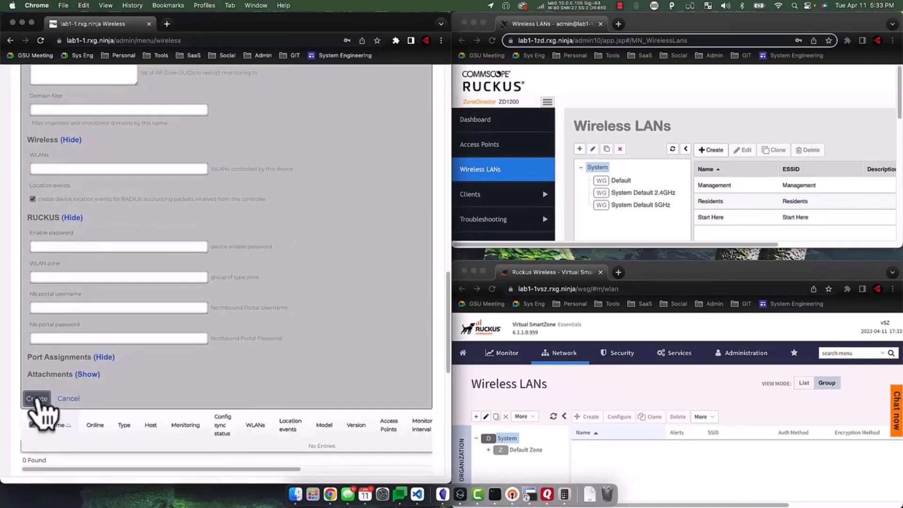
# - Create the ZoneDirector controller and check the list shows it online as a ZD1200
pyautogui.click(39, 399)
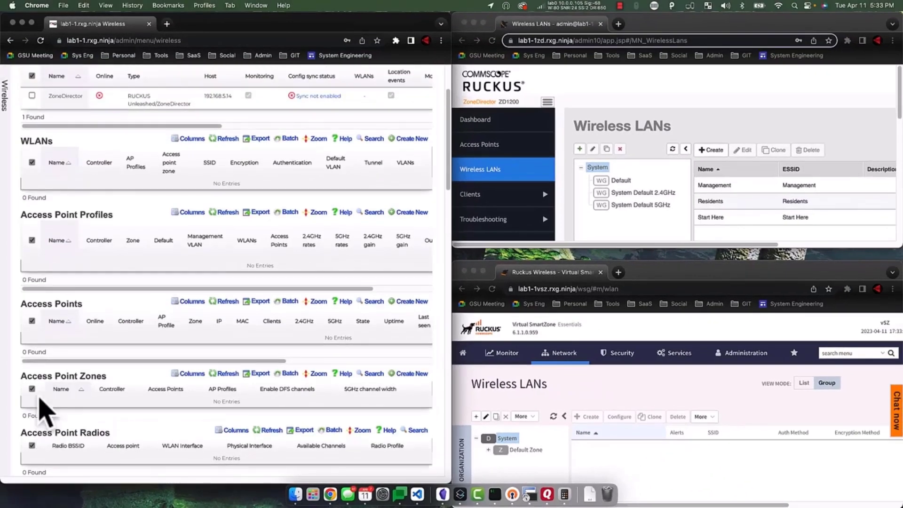
pyautogui.click(105, 76)
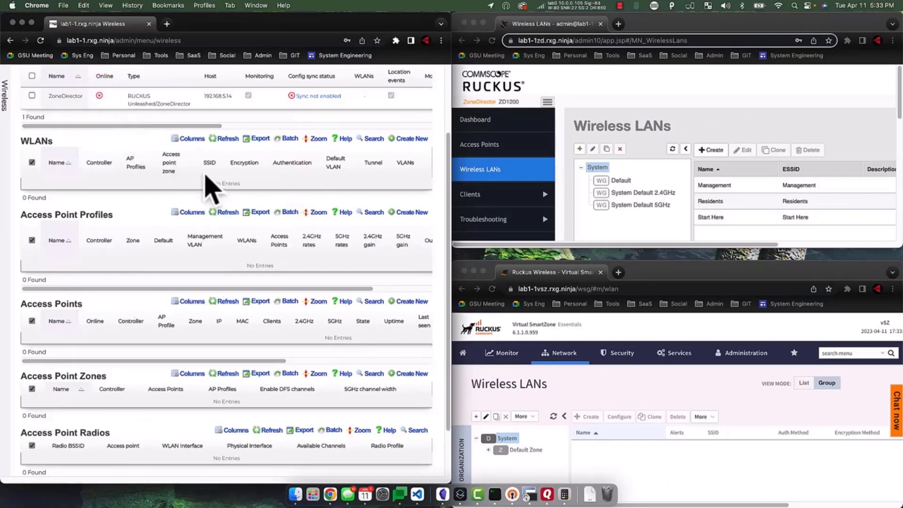
pyautogui.scroll(3, 324, 214)
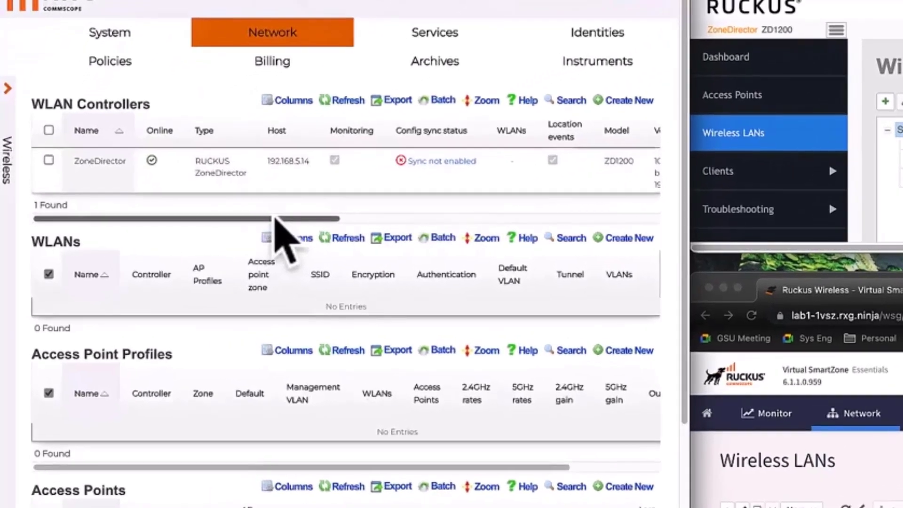
pyautogui.moveTo(276, 217); pyautogui.dragTo(569, 216)
pyautogui.click(566, 161)
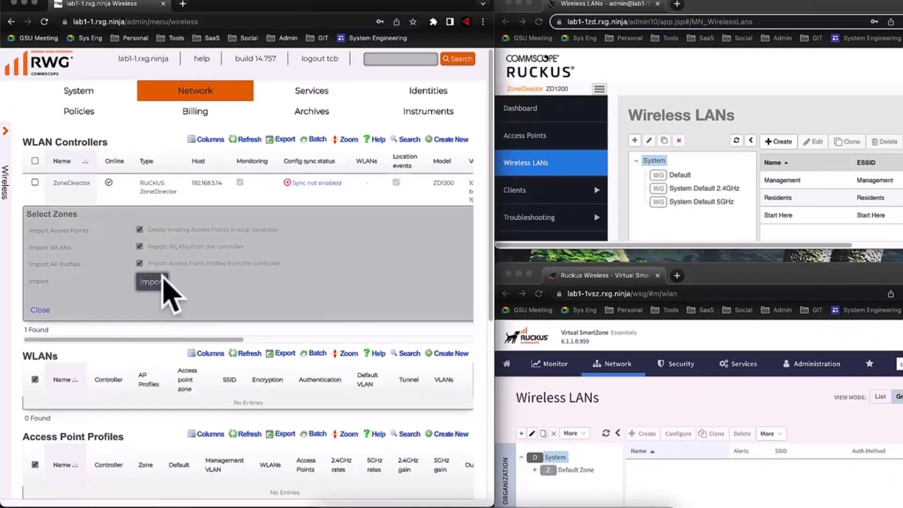
pyautogui.click(206, 297)
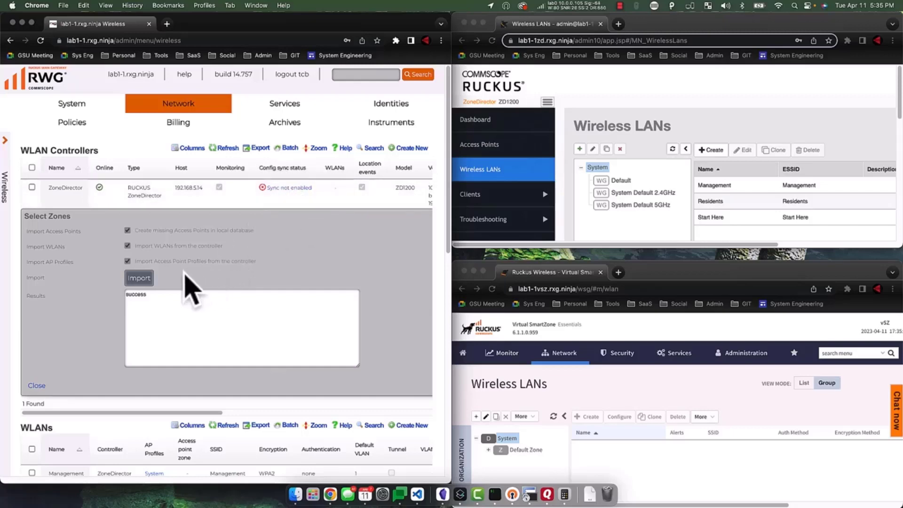
pyautogui.click(127, 278)
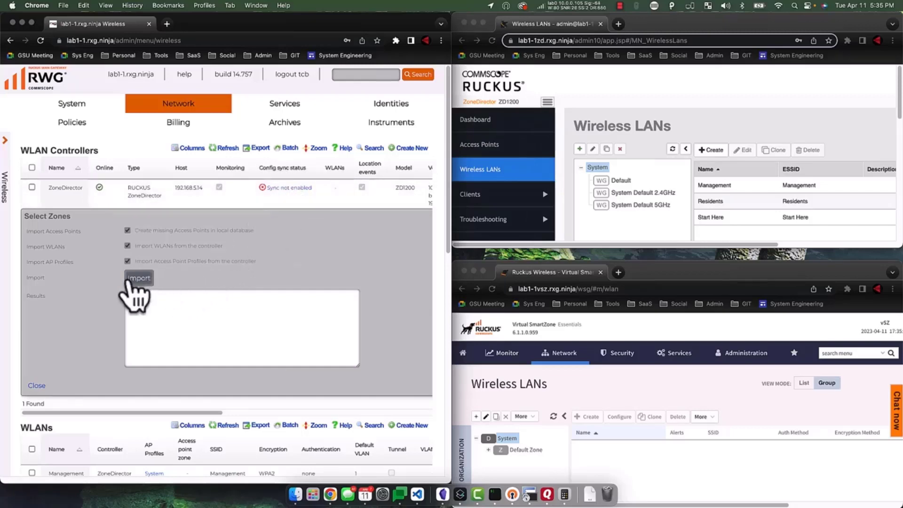
pyautogui.click(159, 298)
pyautogui.click(36, 386)
pyautogui.scroll(-3, 64, 242)
pyautogui.scroll(2, 134, 249)
pyautogui.scroll(-2, 117, 207)
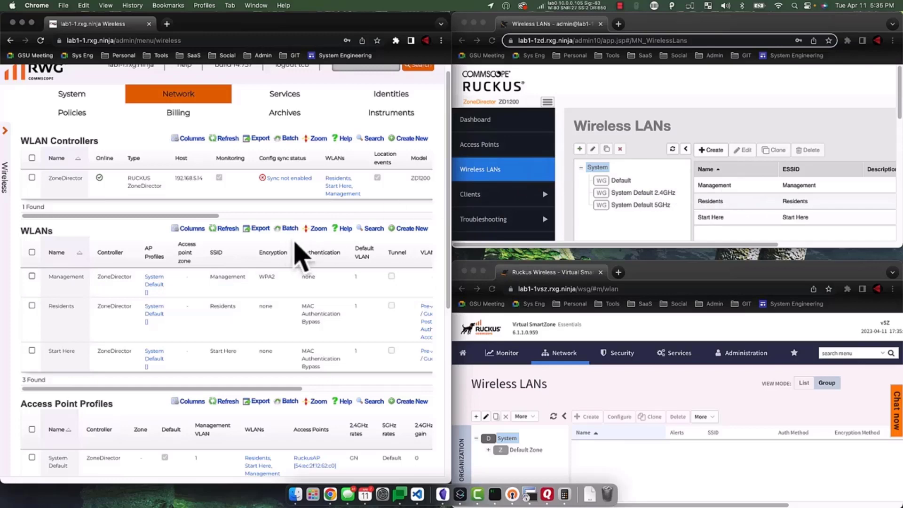
pyautogui.click(261, 228)
pyautogui.scroll(-1, 239, 292)
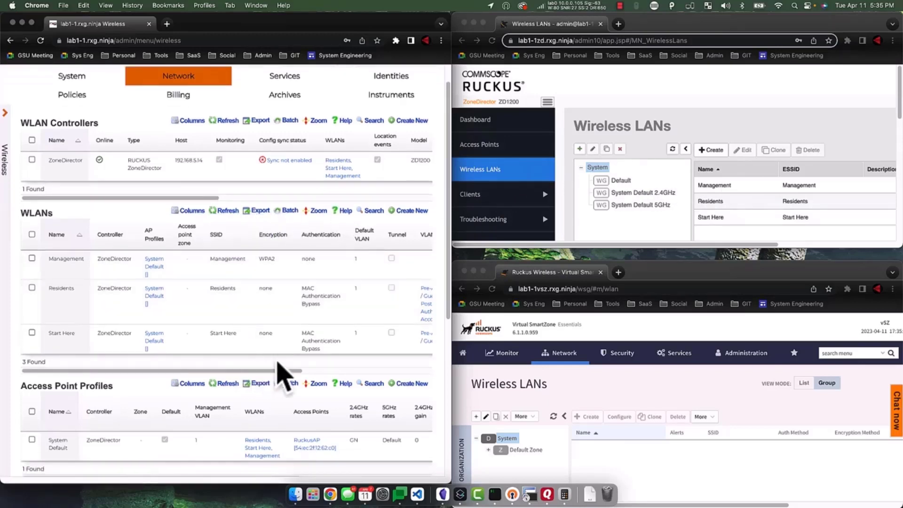
pyautogui.scroll(-1, 299, 312)
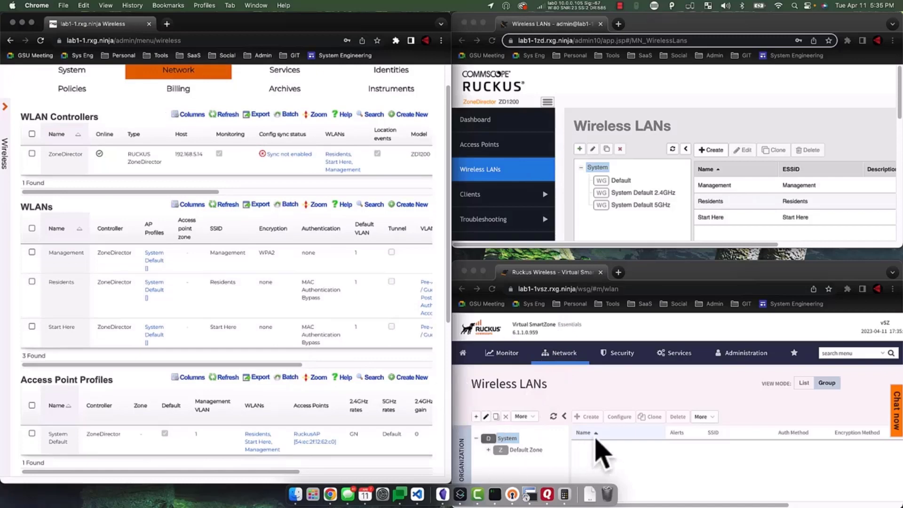
pyautogui.scroll(3, 362, 358)
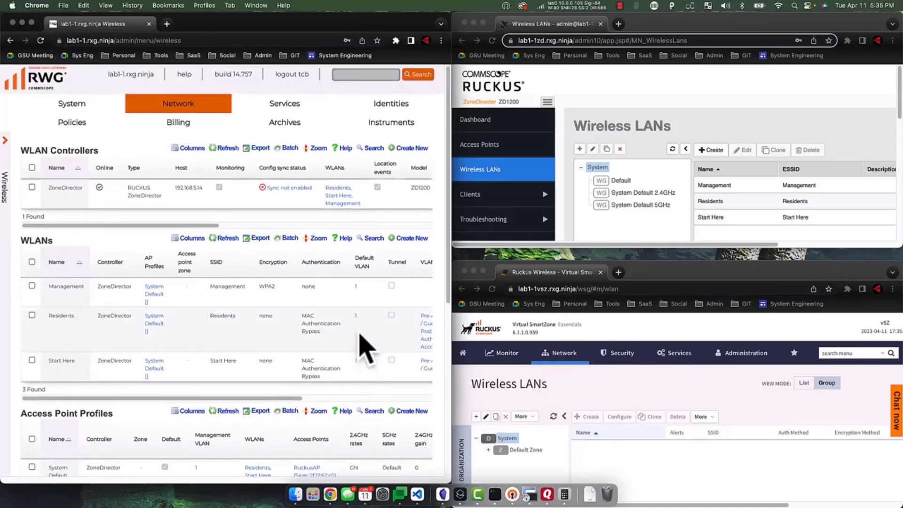
# - Start a new WLAN controller named vSZ with type RUCKUS SmartZone
pyautogui.click(407, 149)
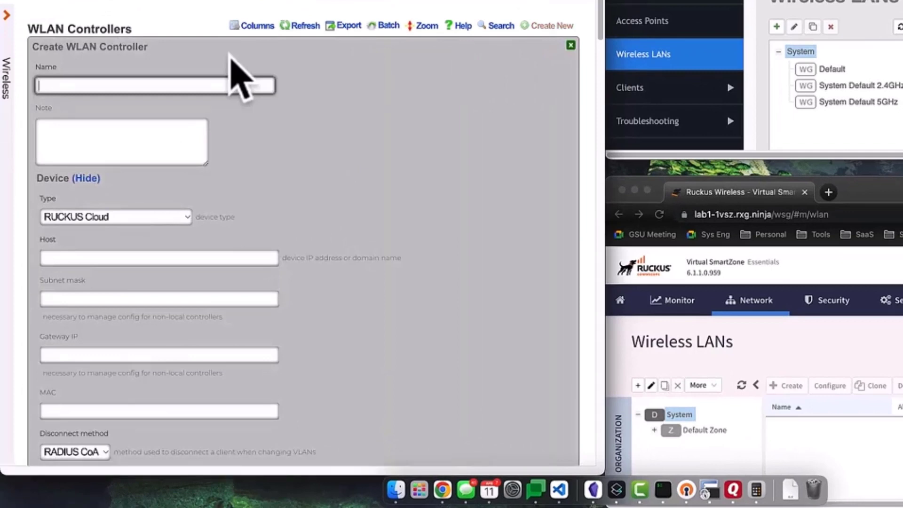
pyautogui.write('vSZ')
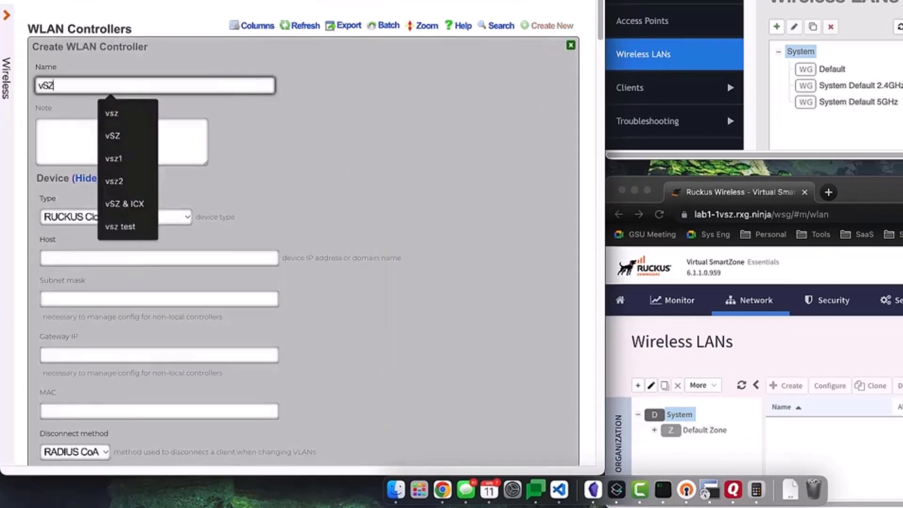
pyautogui.press('Tab')
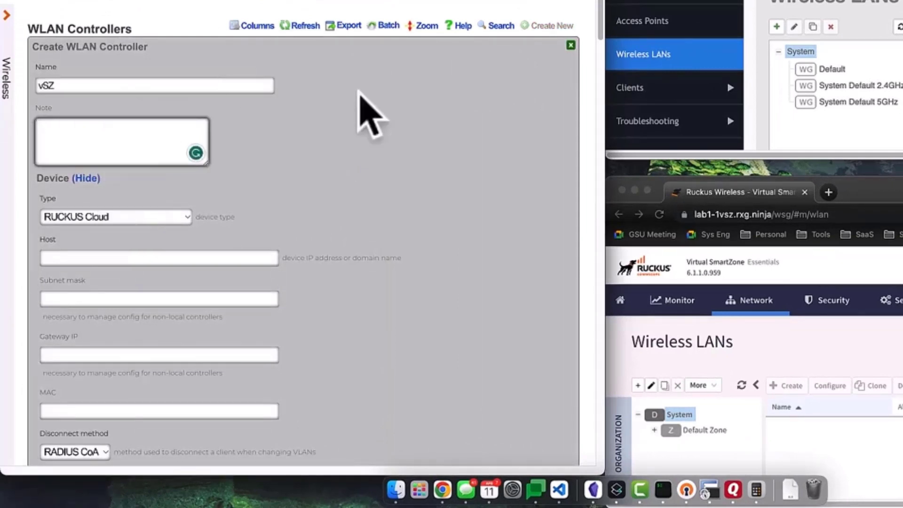
pyautogui.scroll(-5, 262, 172)
pyautogui.click(145, 28)
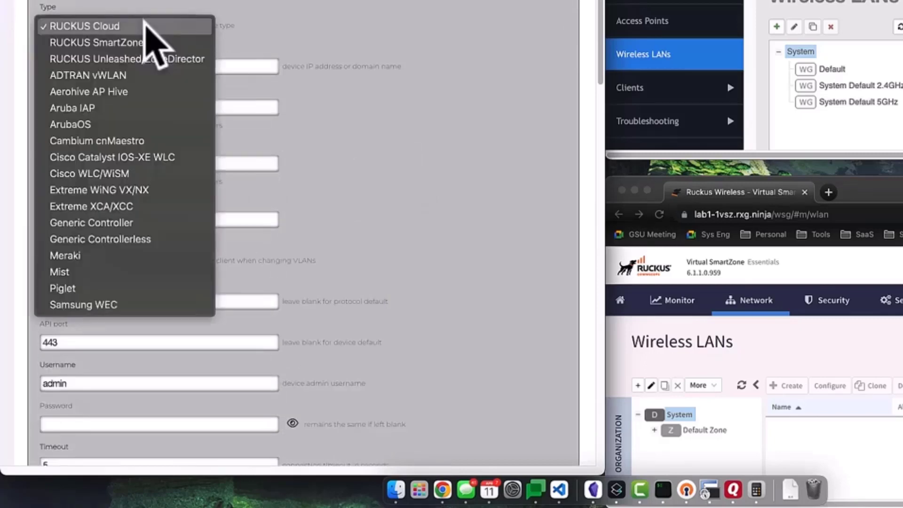
pyautogui.click(145, 42)
# - Set the vSZ controller's host to 192.168.5.5
pyautogui.scroll(-1, 151, 51)
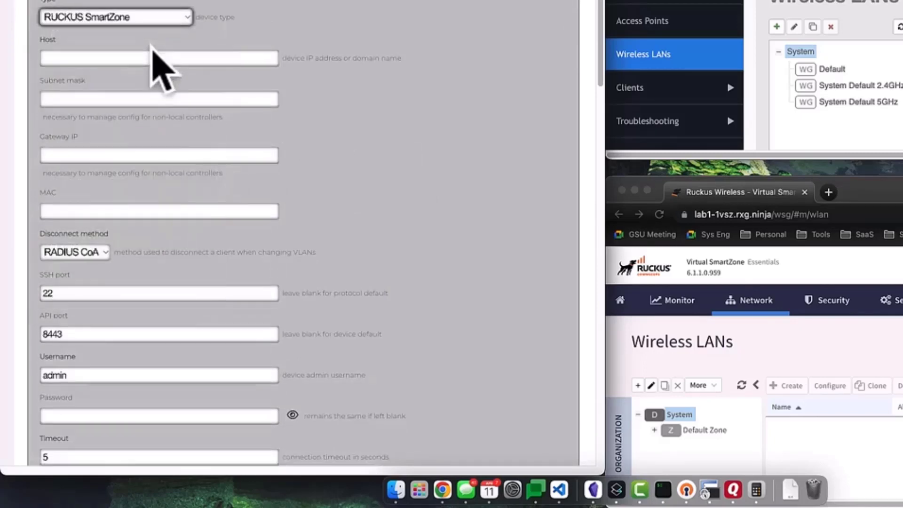
pyautogui.click(150, 50)
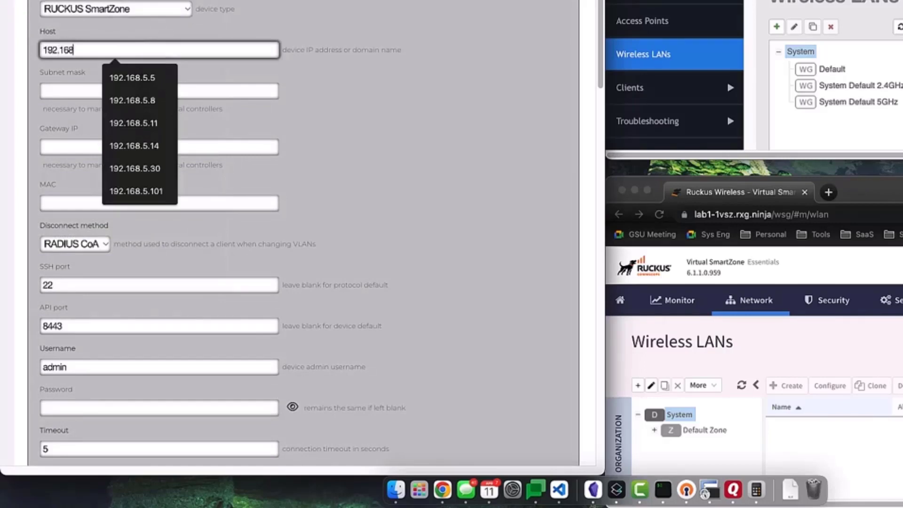
pyautogui.write('192.168.5.5')
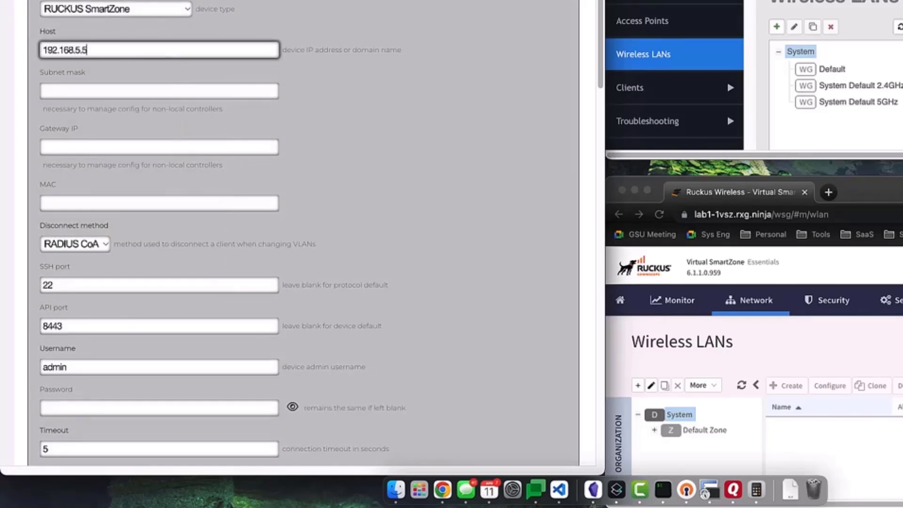
pyautogui.press('Tab')
pyautogui.scroll(-2, 185, 252)
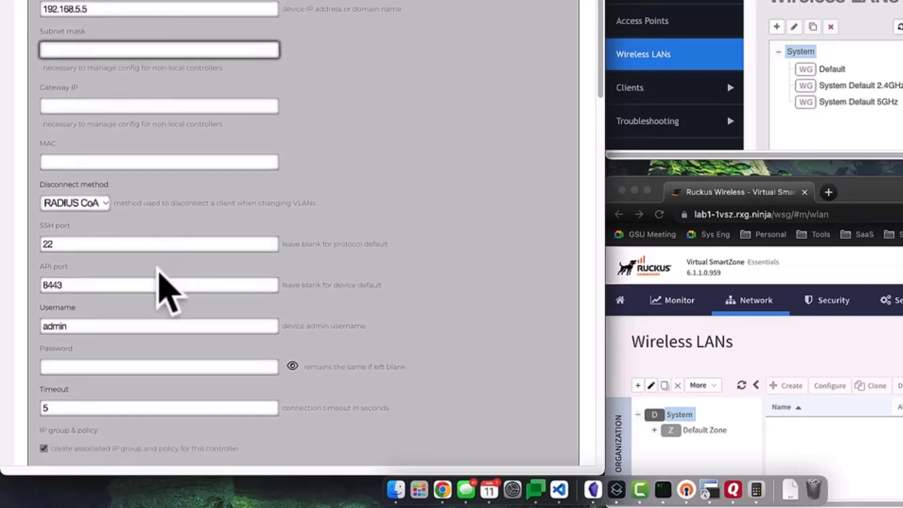
# - Enter the vSZ admin password and create the controller
pyautogui.click(69, 366)
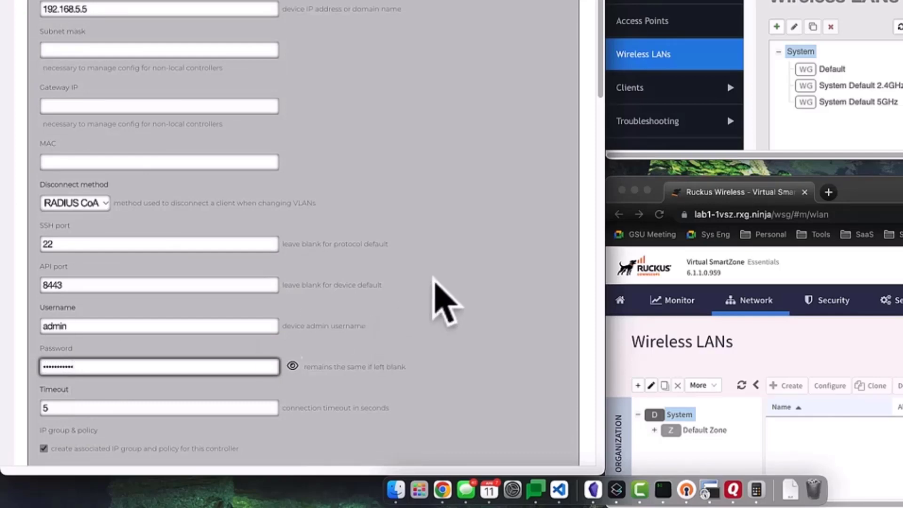
pyautogui.click(380, 337)
pyautogui.scroll(-5, 380, 334)
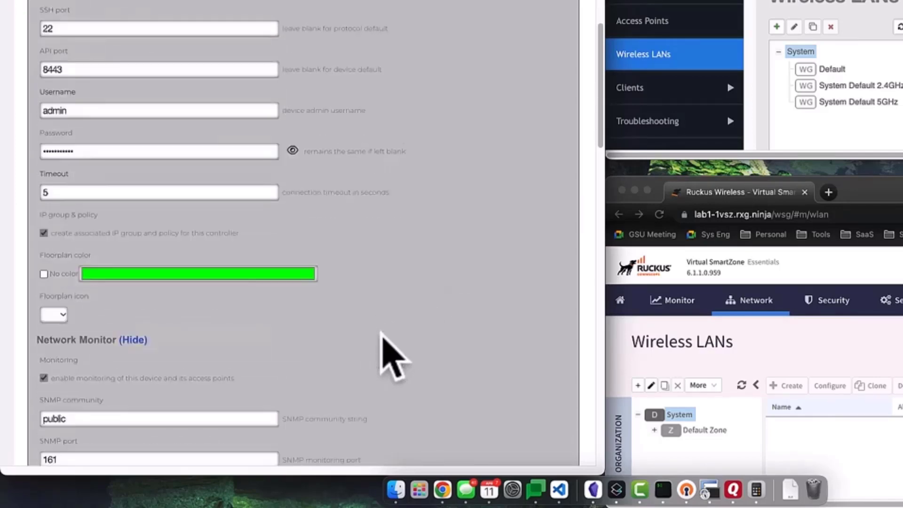
pyautogui.scroll(-3, 391, 357)
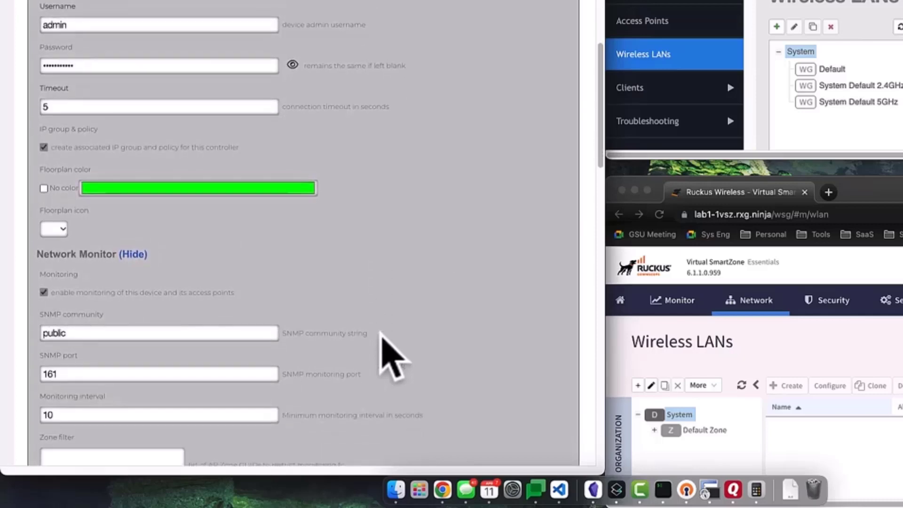
pyautogui.scroll(-5, 382, 333)
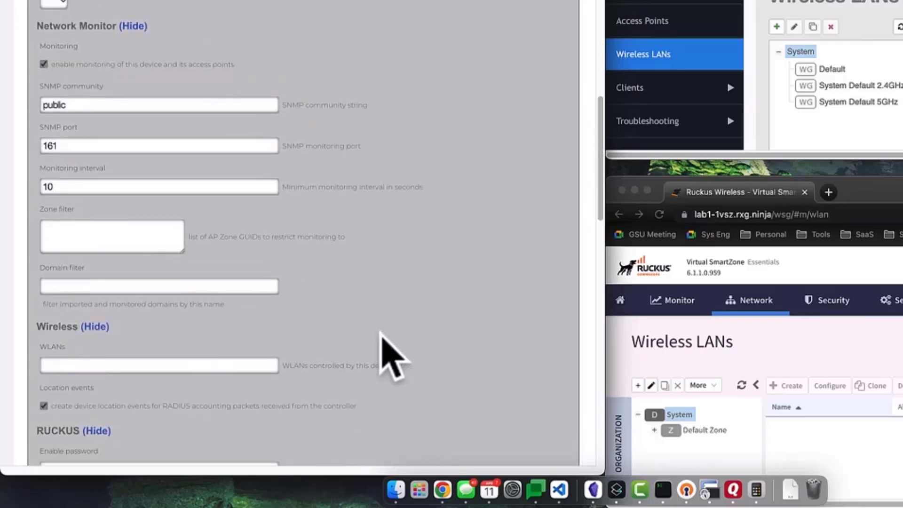
pyautogui.scroll(-5, 381, 334)
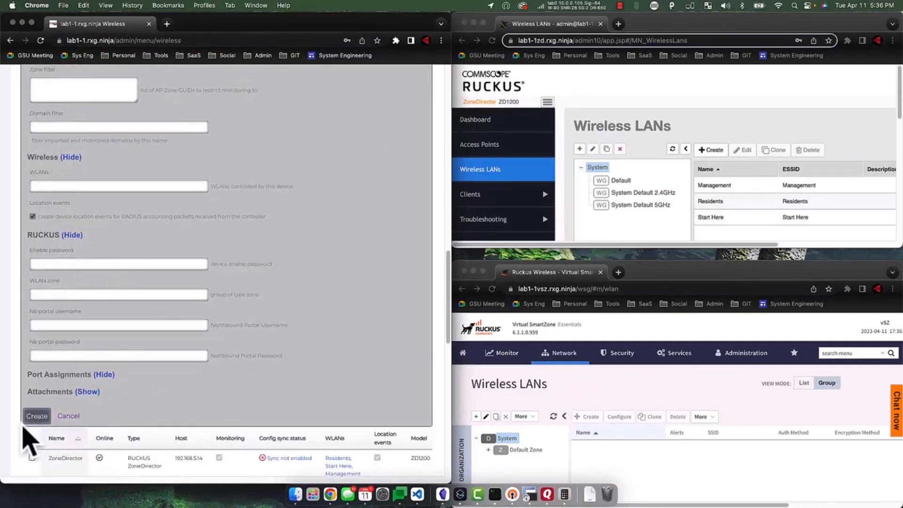
pyautogui.click(36, 416)
# - Return to the WLAN Controllers list to confirm vSZ shows online beside ZoneDirector
pyautogui.scroll(10, 194, 414)
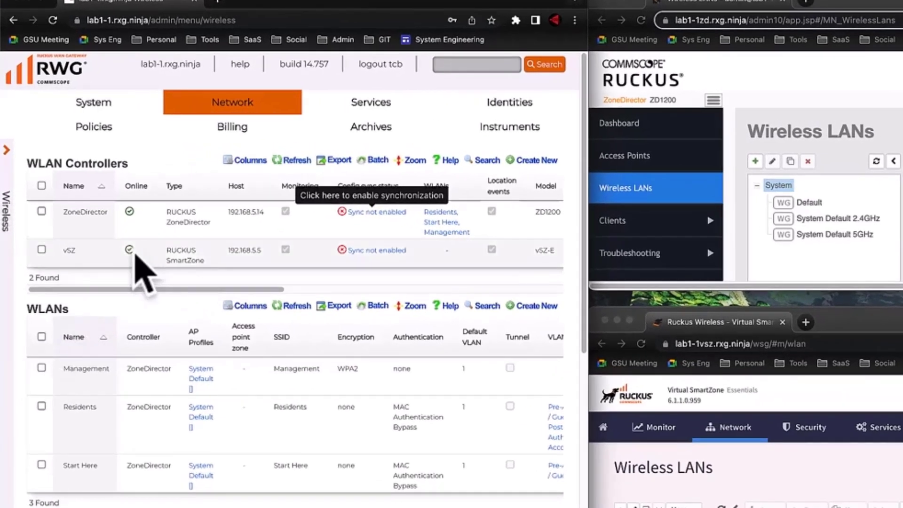
# - Generate the diff and enable config synchronization for vSZ, accepting the connectivity warning
pyautogui.click(363, 254)
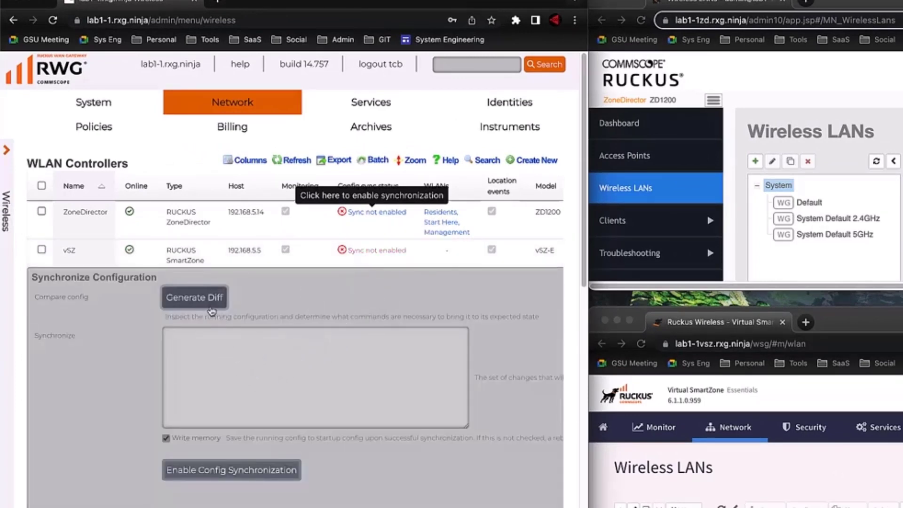
pyautogui.click(218, 301)
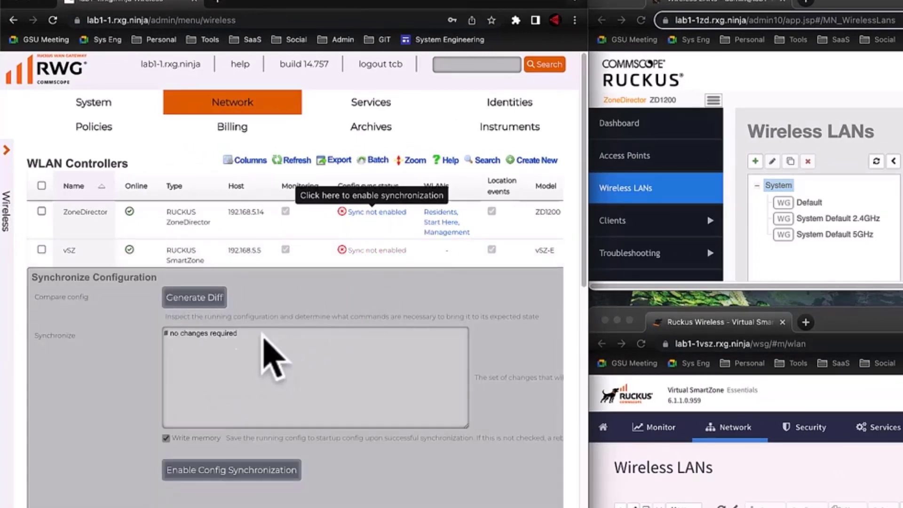
pyautogui.click(193, 470)
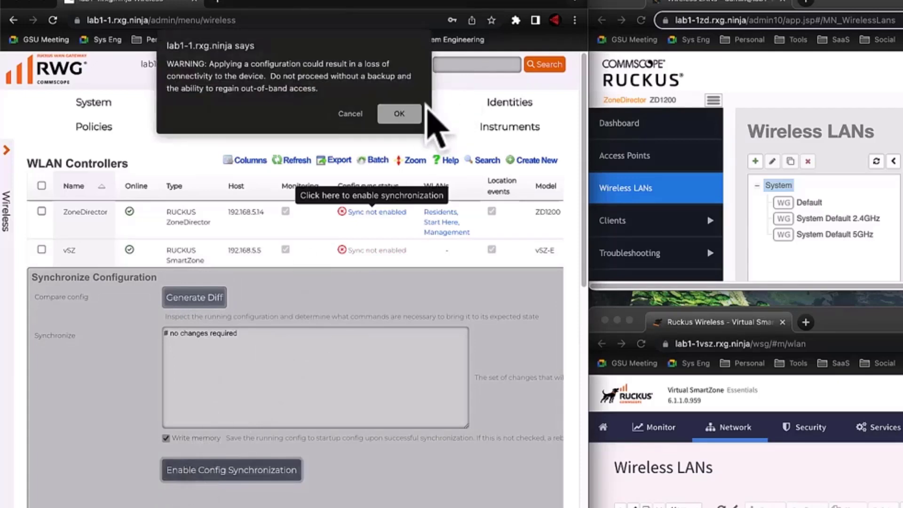
pyautogui.click(399, 115)
pyautogui.moveTo(401, 135)
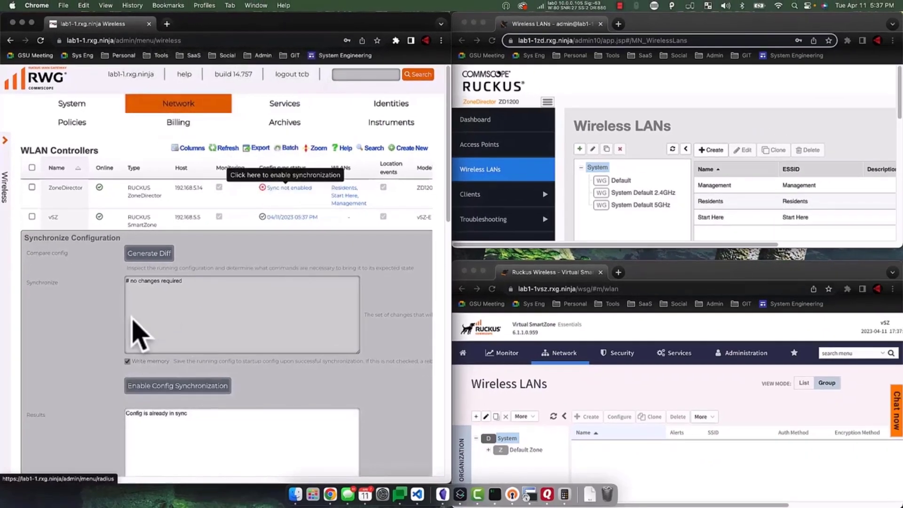
pyautogui.scroll(-5, 132, 332)
pyautogui.click(37, 383)
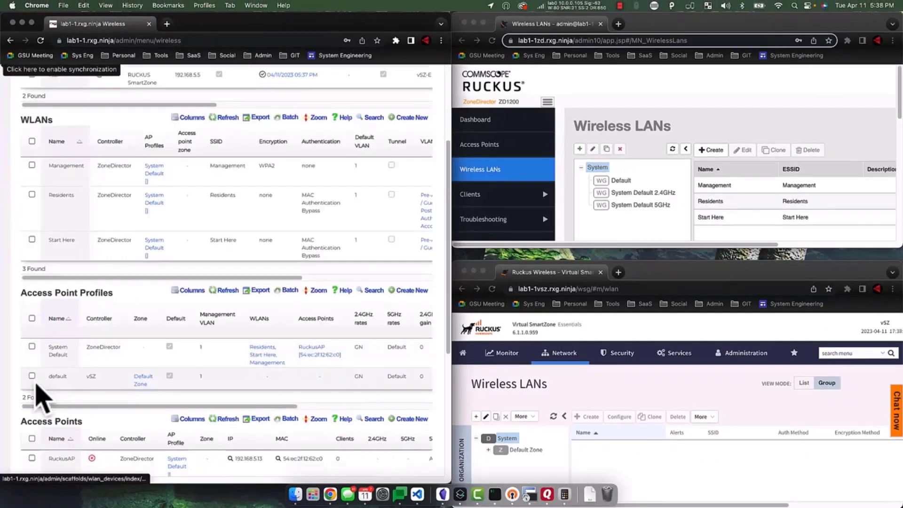
pyautogui.scroll(5, 245, 263)
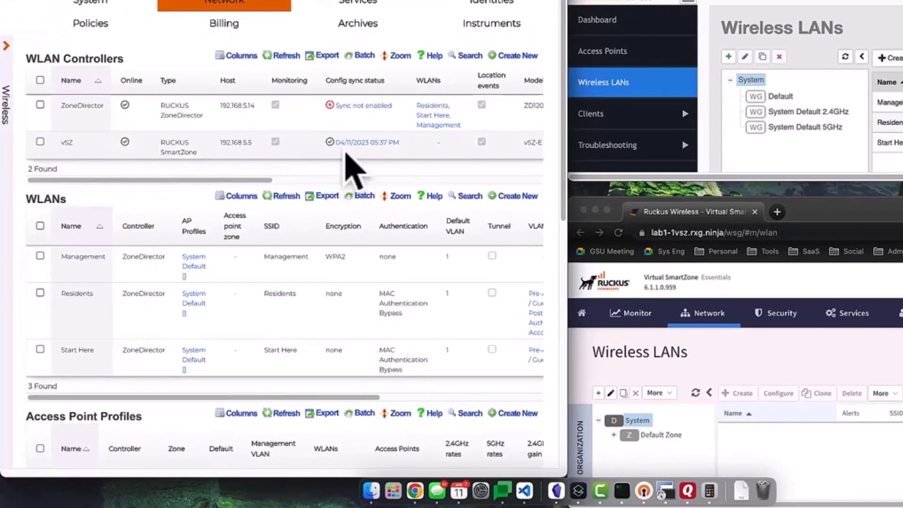
pyautogui.scroll(-2, 348, 160)
# - Reassign the Management WLAN to vSZ in Default Zone with all AP profiles, then save
pyautogui.click(346, 158)
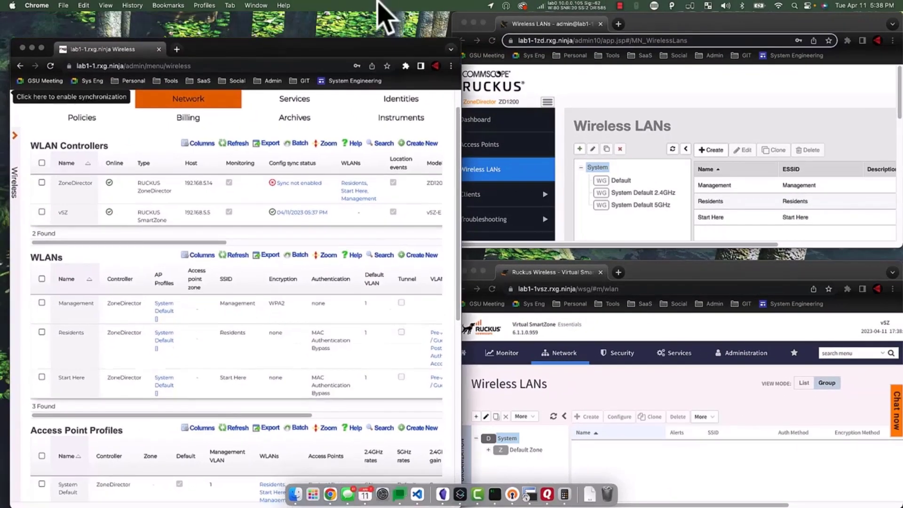
pyautogui.doubleClick(379, 18)
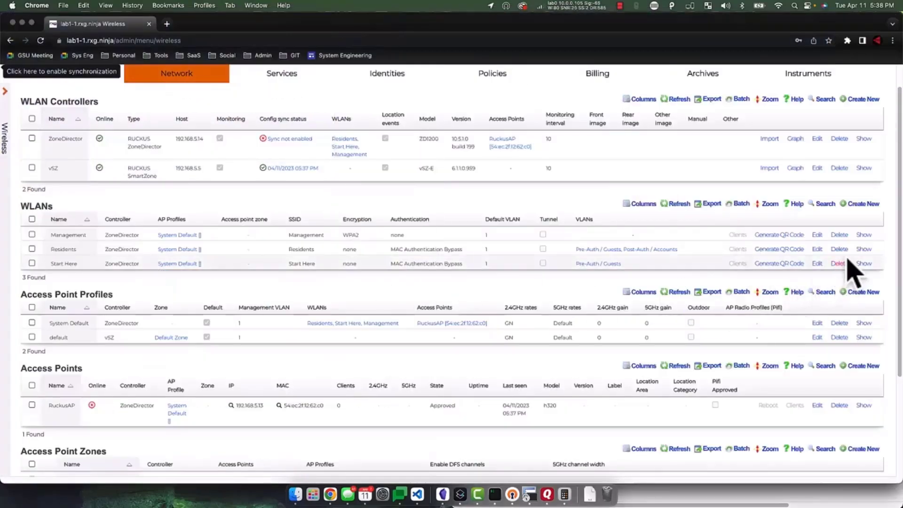
pyautogui.click(818, 234)
pyautogui.click(156, 318)
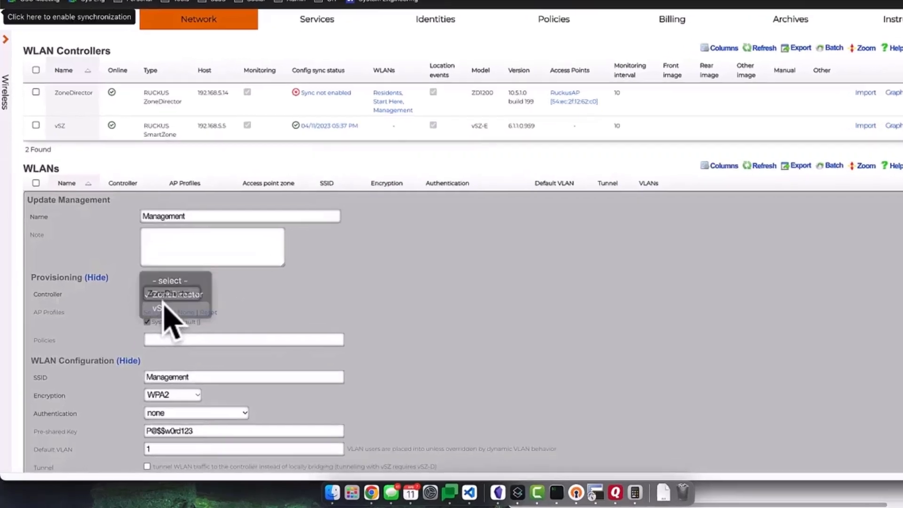
pyautogui.click(143, 330)
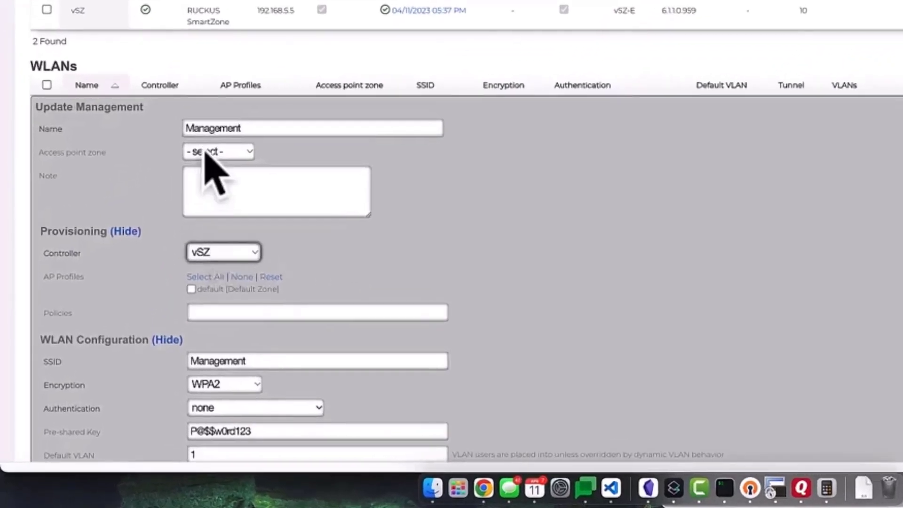
pyautogui.click(205, 152)
pyautogui.click(203, 172)
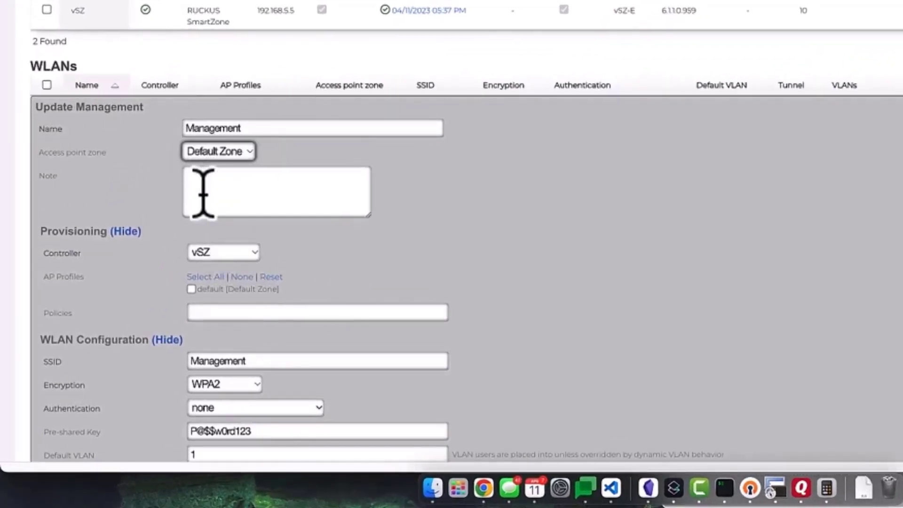
pyautogui.click(218, 278)
pyautogui.scroll(-1, 323, 272)
pyautogui.scroll(-10, 325, 278)
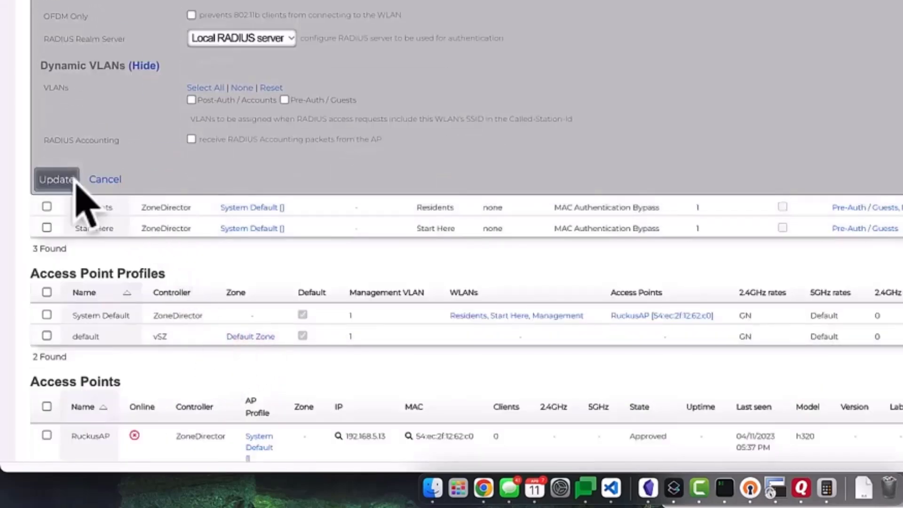
pyautogui.click(56, 180)
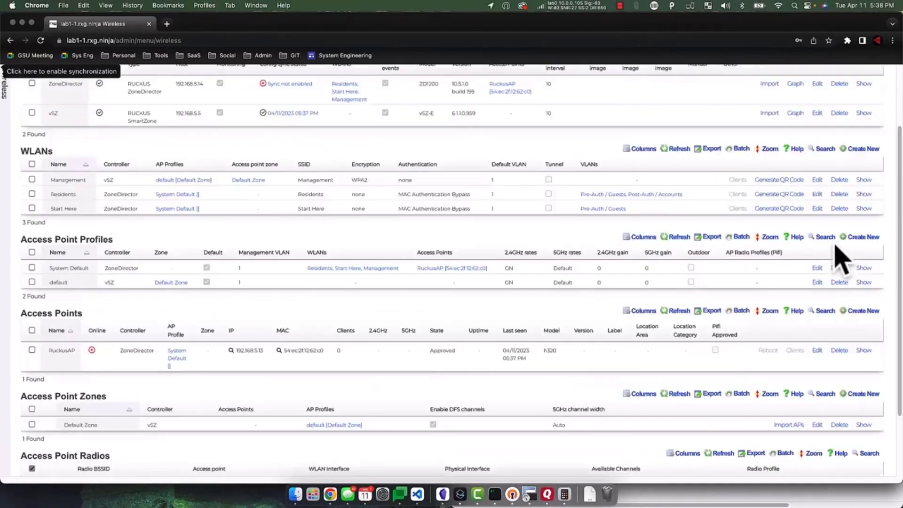
# - Move the Residents WLAN to vSZ in Default Zone with the default AP profile
pyautogui.scroll(3, 836, 256)
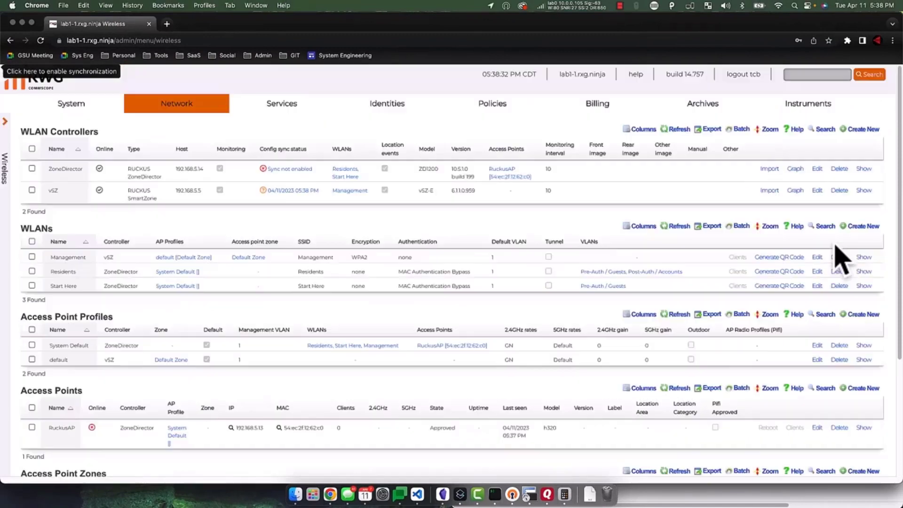
pyautogui.click(818, 272)
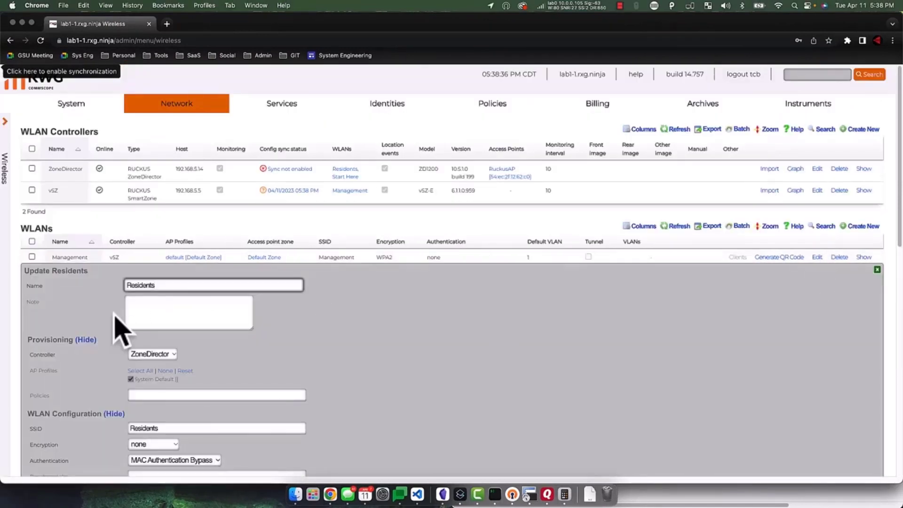
pyautogui.scroll(-3, 128, 310)
pyautogui.click(141, 284)
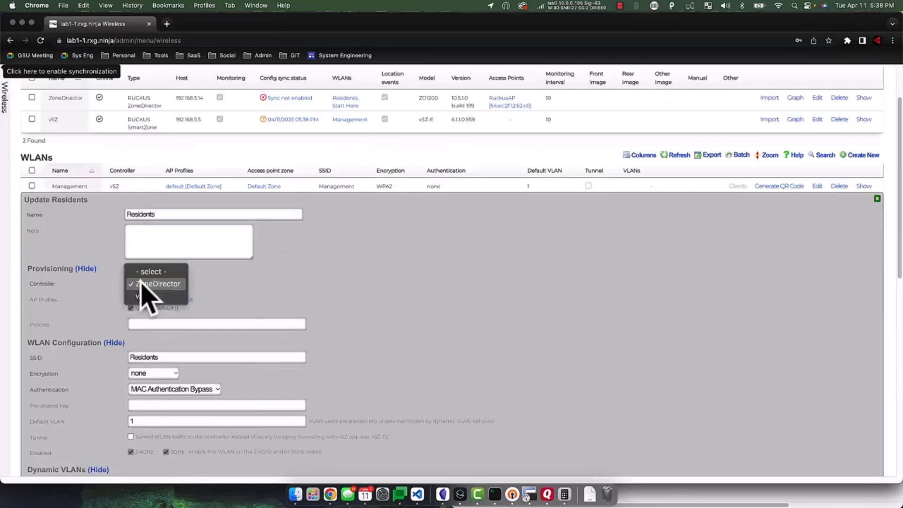
pyautogui.click(142, 298)
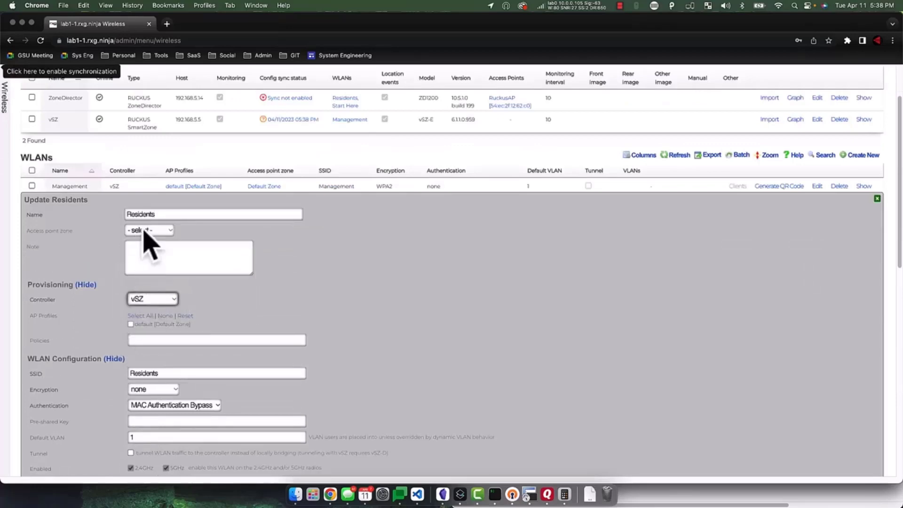
pyautogui.click(144, 230)
pyautogui.click(143, 244)
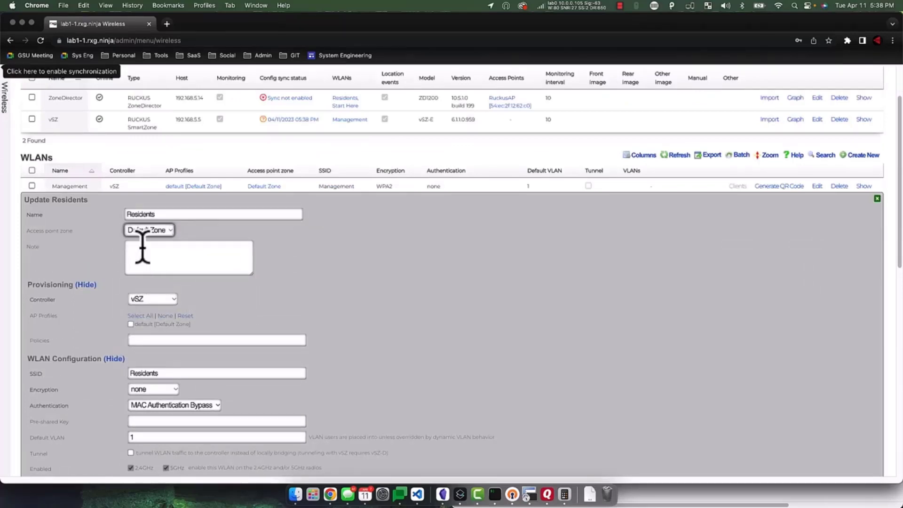
pyautogui.click(159, 328)
pyautogui.scroll(-5, 216, 347)
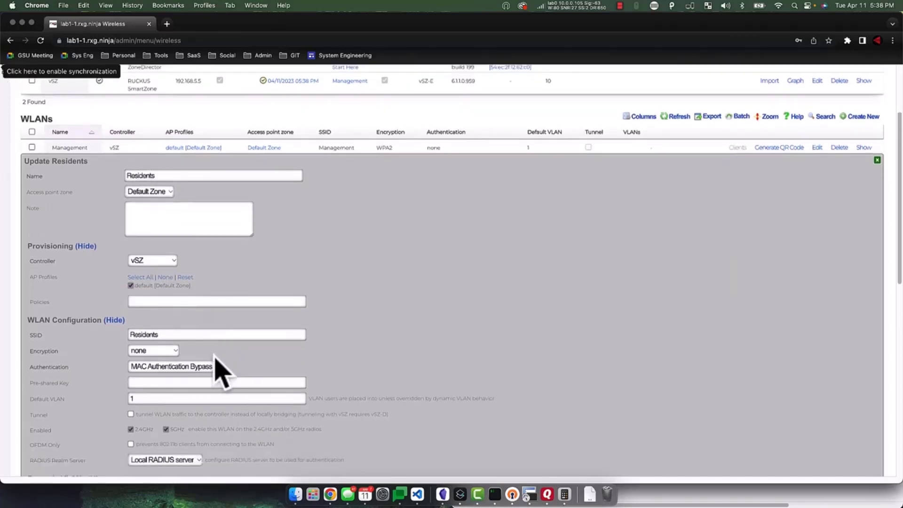
pyautogui.click(34, 379)
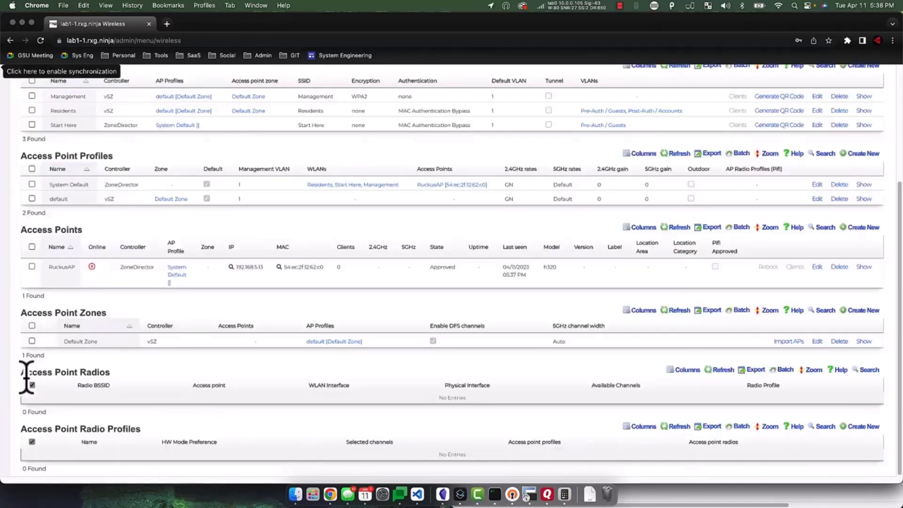
# - Move the Start Here WLAN to vSZ in Default Zone
pyautogui.scroll(3, 553, 357)
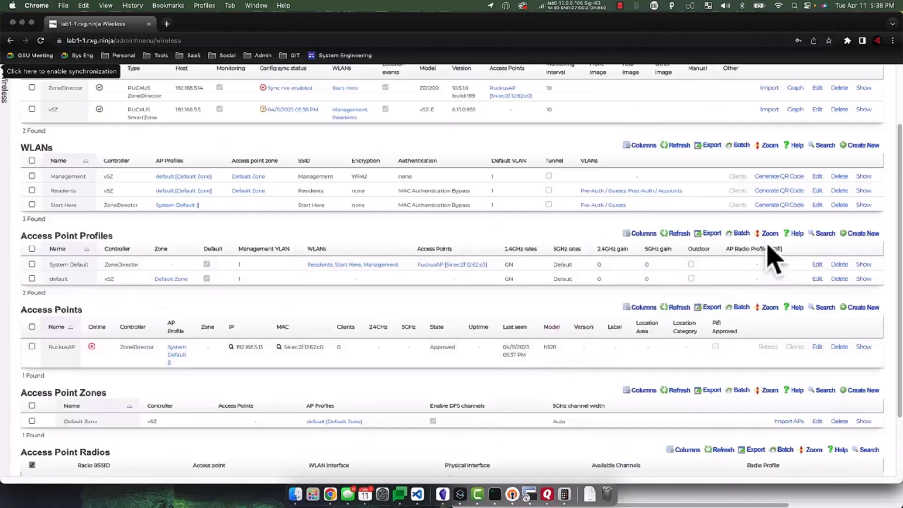
pyautogui.click(817, 205)
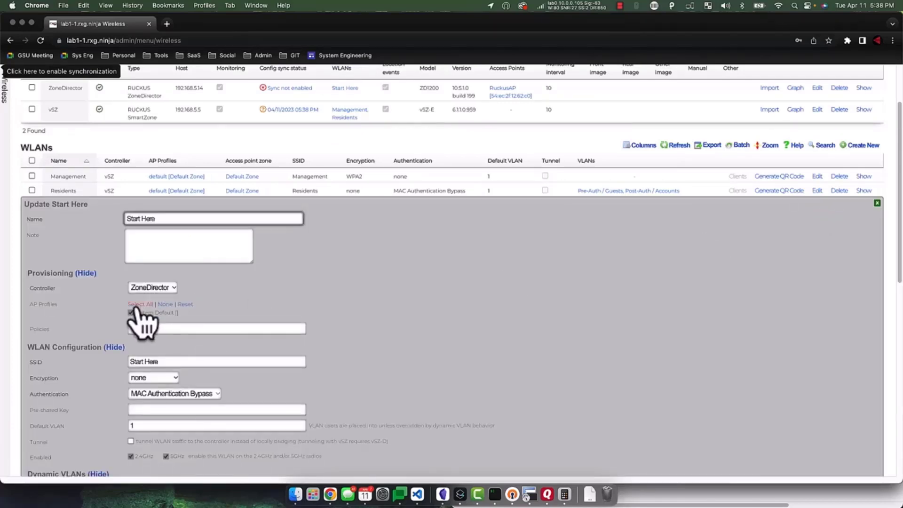
pyautogui.click(152, 288)
pyautogui.click(147, 306)
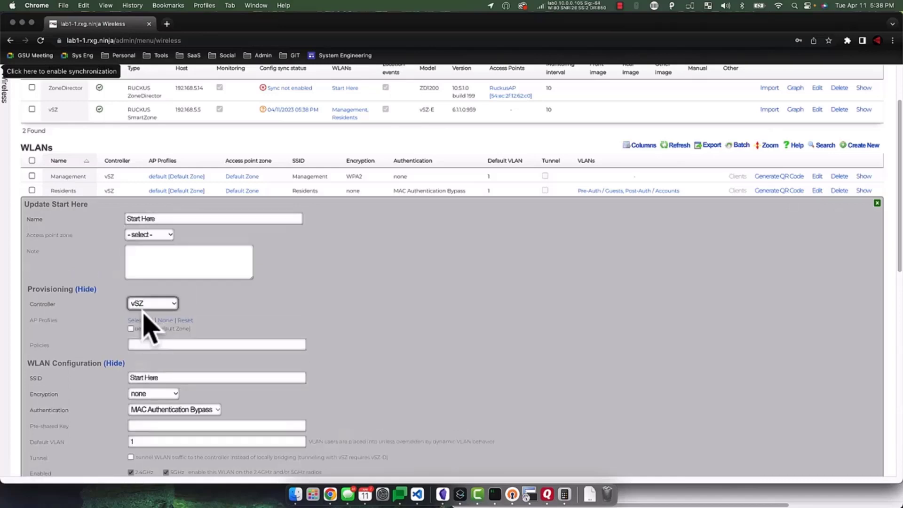
pyautogui.scroll(-5, 150, 350)
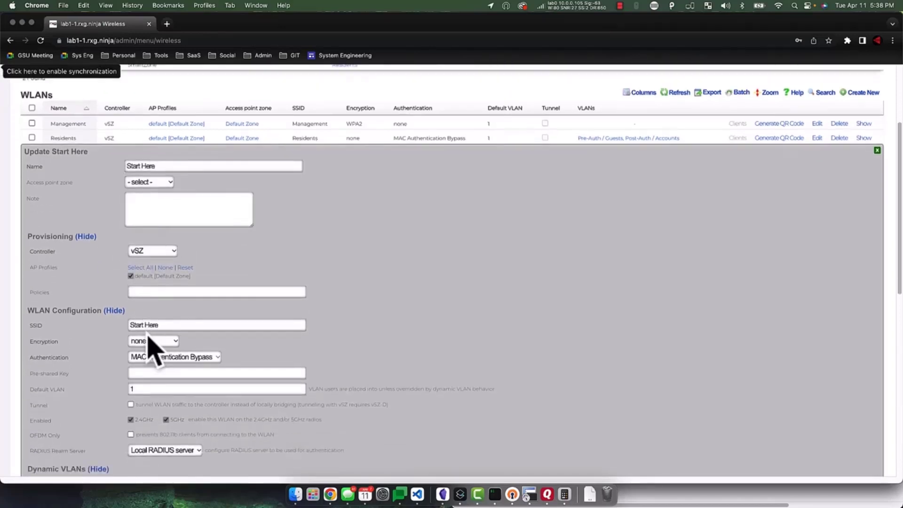
pyautogui.click(157, 115)
pyautogui.click(157, 126)
pyautogui.scroll(-4, 131, 348)
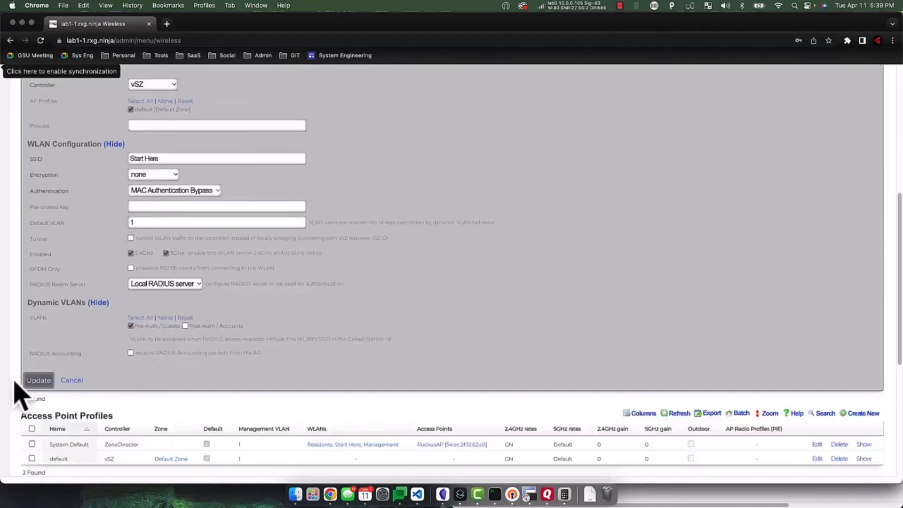
pyautogui.click(39, 380)
pyautogui.scroll(5, 528, 322)
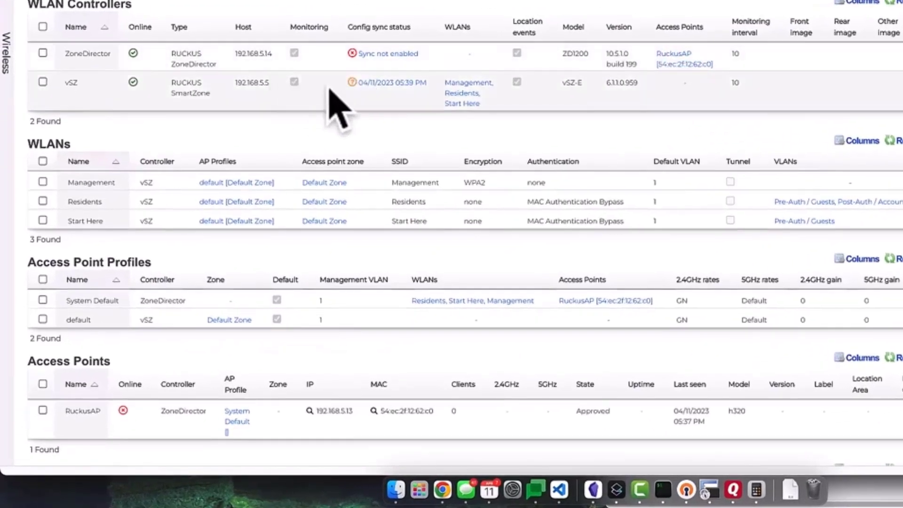
# - Snap the RWG window to the left half, revealing the ZoneDirector and vSZ windows
pyautogui.moveTo(360, 88)
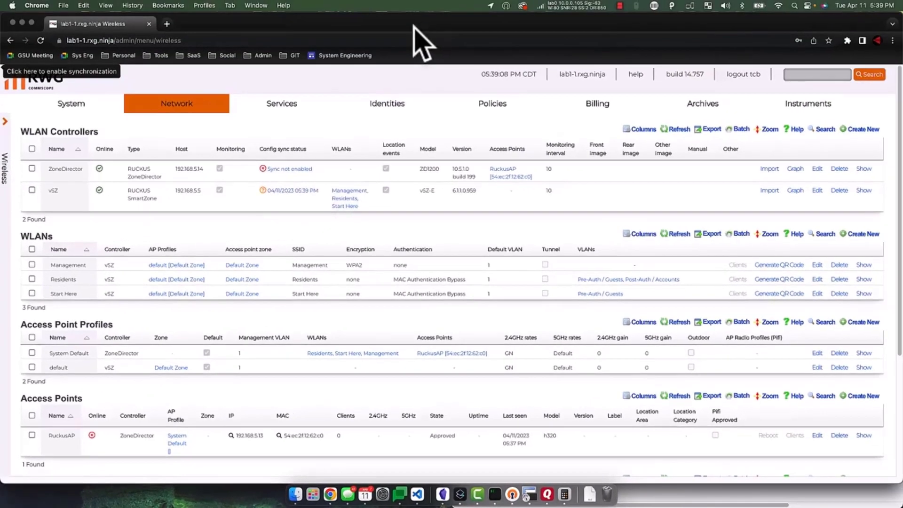
pyautogui.hotkey('ctrl', 'alt', 'Left')
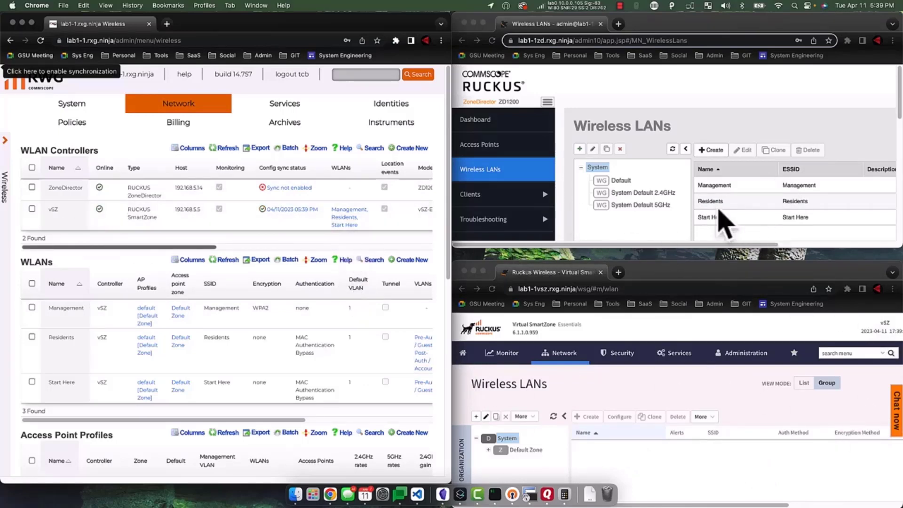
pyautogui.moveTo(356, 102)
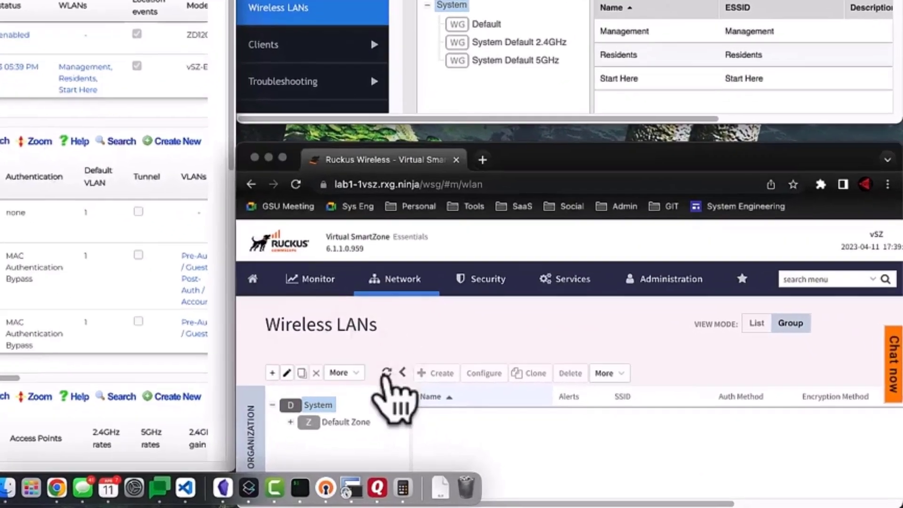
# - Refresh the SmartZone Wireless LANs list to show Management, Residents and Start Here
pyautogui.click(387, 371)
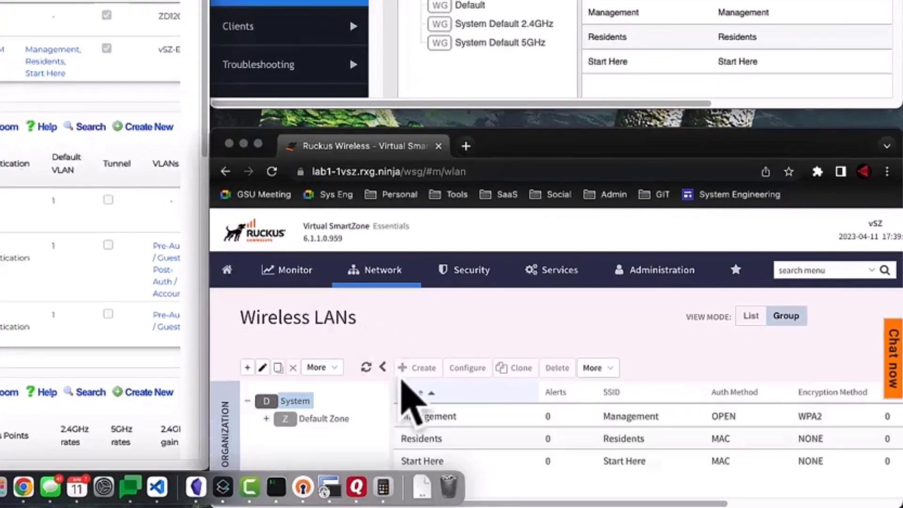
pyautogui.scroll(-2, 649, 414)
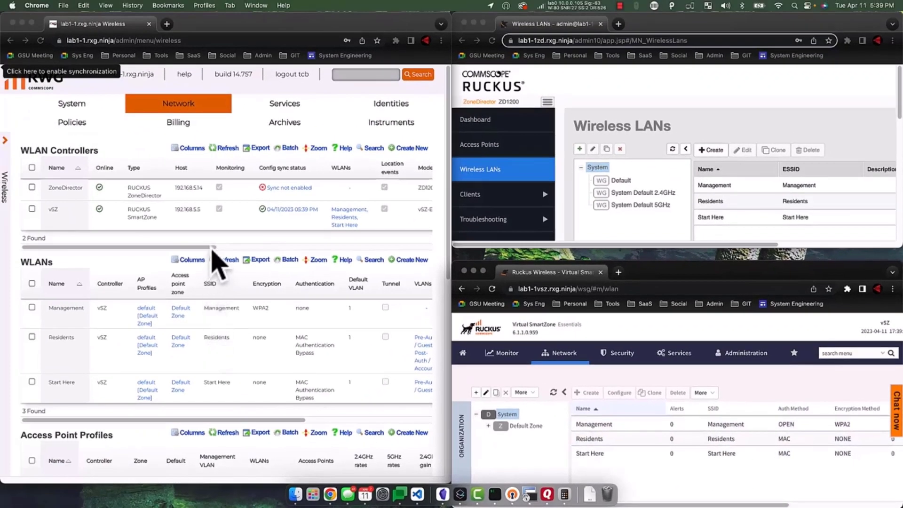
pyautogui.click(213, 250)
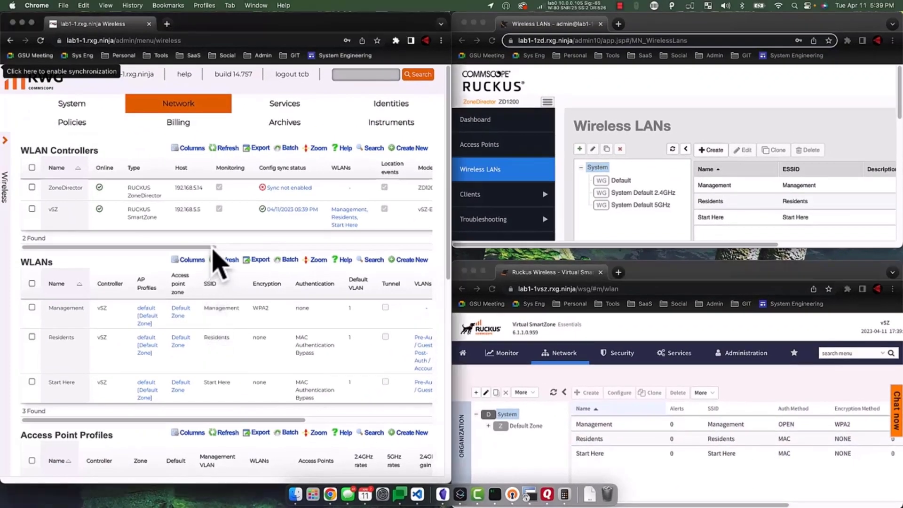
pyautogui.moveTo(216, 250); pyautogui.dragTo(335, 265)
# - Delete the ZoneDirector entry from the WLAN Controllers table, confirm, and reload the Wireless page
pyautogui.moveTo(214, 246); pyautogui.dragTo(458, 241)
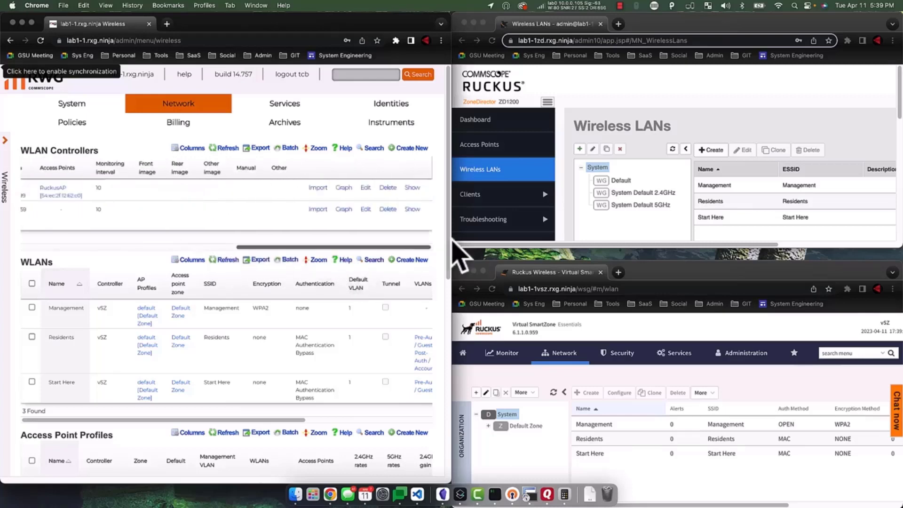
pyautogui.click(393, 193)
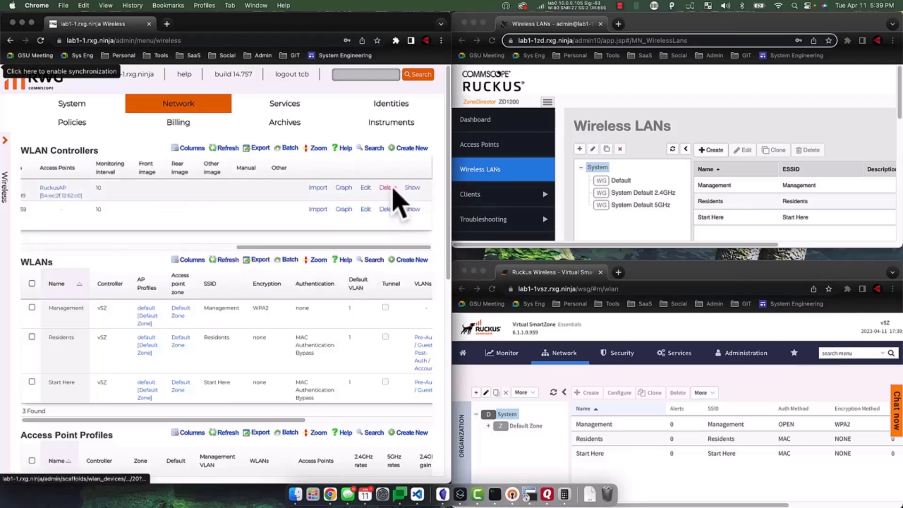
pyautogui.click(309, 94)
pyautogui.moveTo(313, 122)
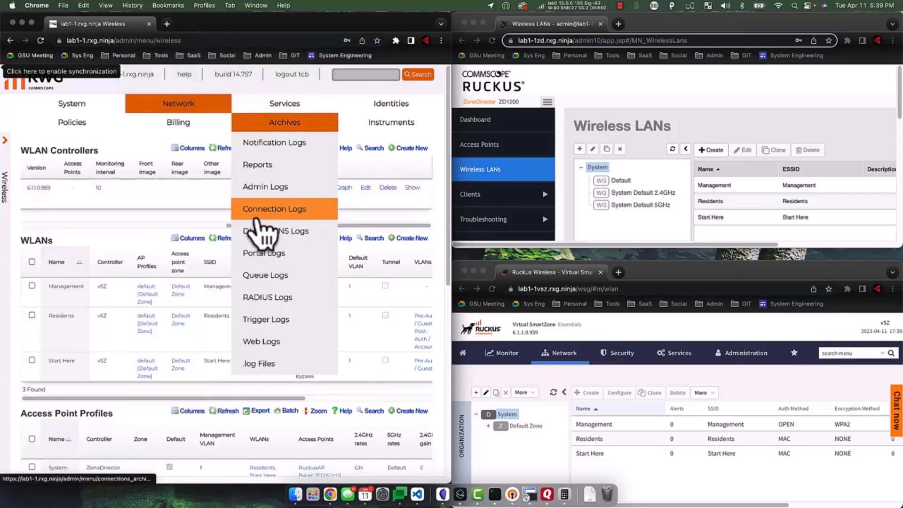
pyautogui.moveTo(272, 225); pyautogui.dragTo(56, 226)
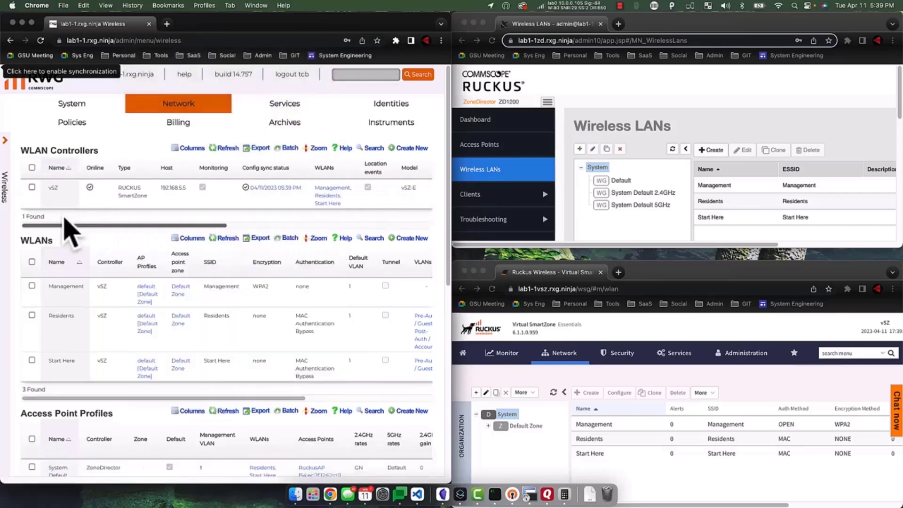
pyautogui.click(41, 41)
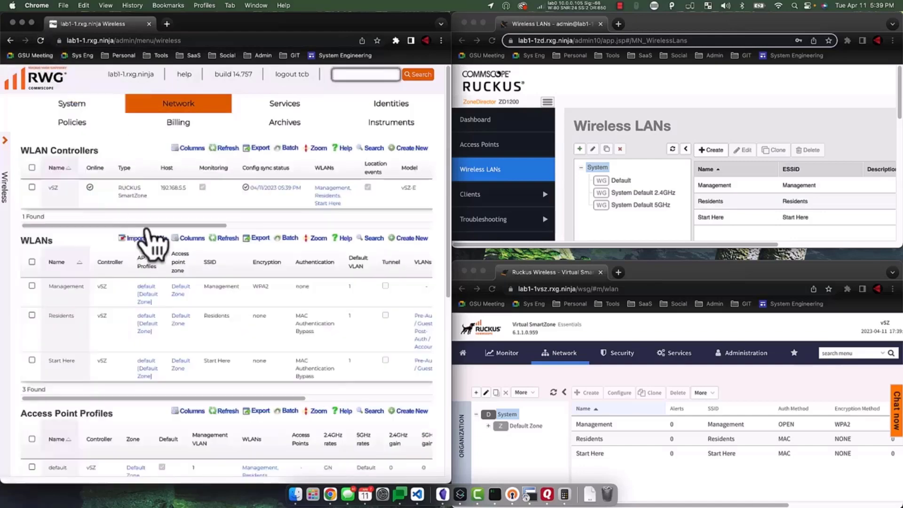
pyautogui.scroll(-1, 224, 288)
pyautogui.scroll(-5, 222, 273)
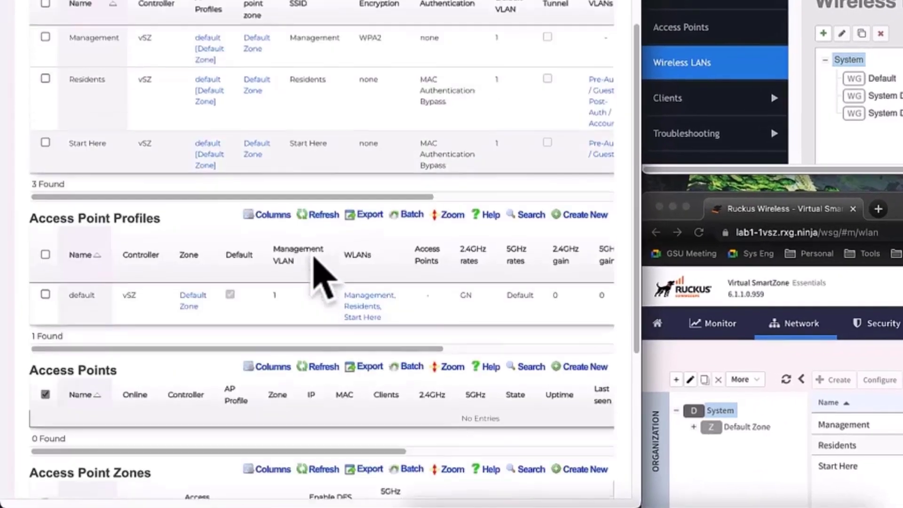
pyautogui.scroll(5, 363, 155)
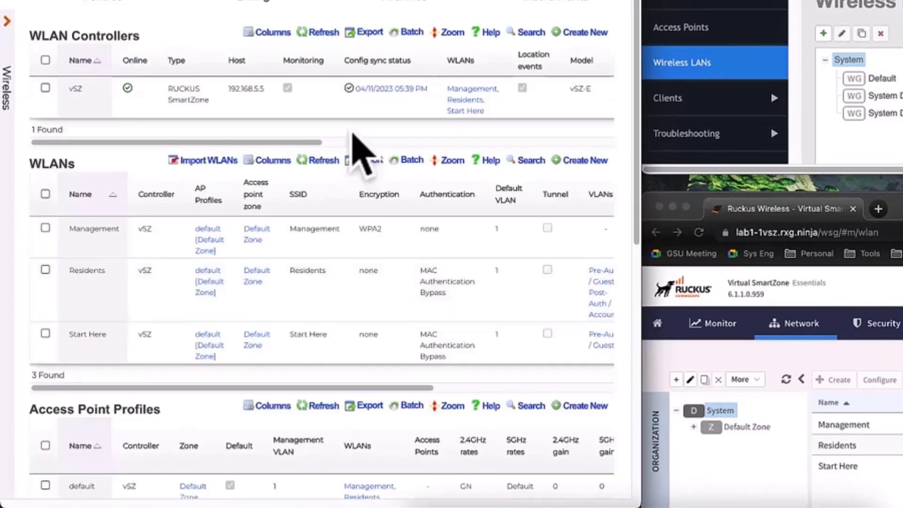